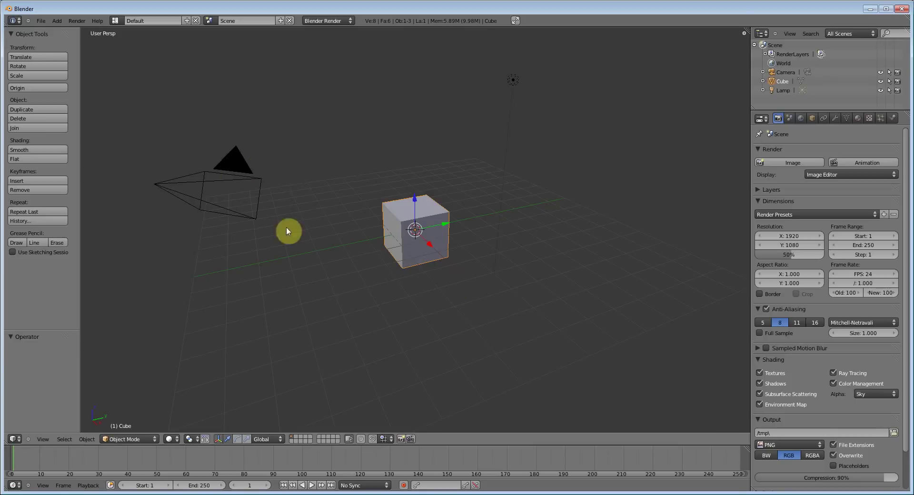
- Add a Text object reading 'Text' in front of the cube and move the 3D cursor elsewhere
click(58, 20)
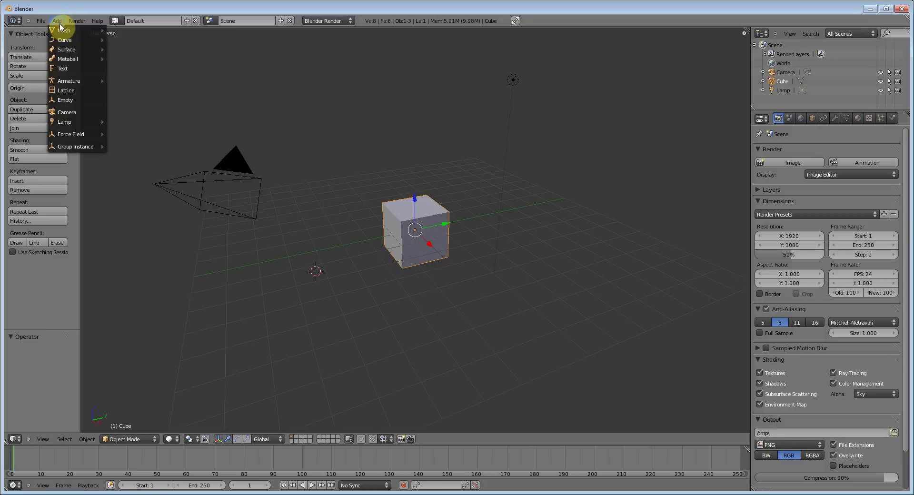
click(68, 69)
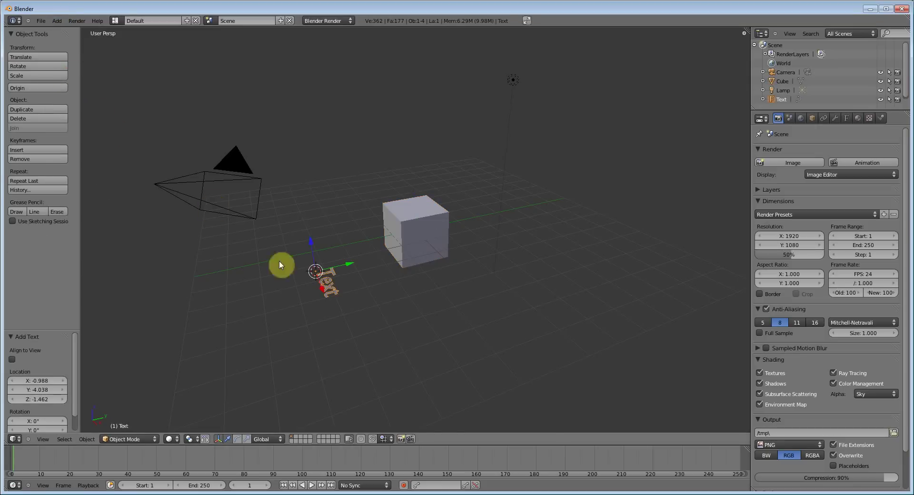
middle_drag(279, 261, 333, 267)
click(332, 264)
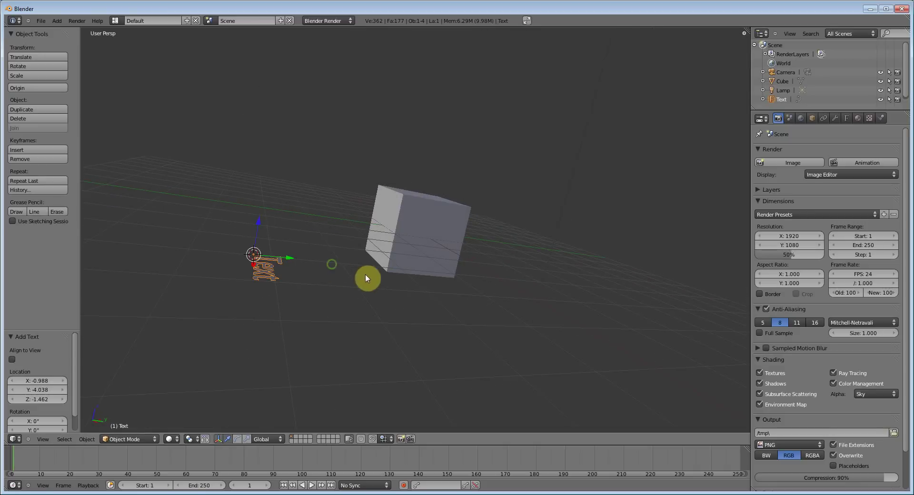
scroll(365, 275, down, 4)
middle_drag(371, 275, 362, 317)
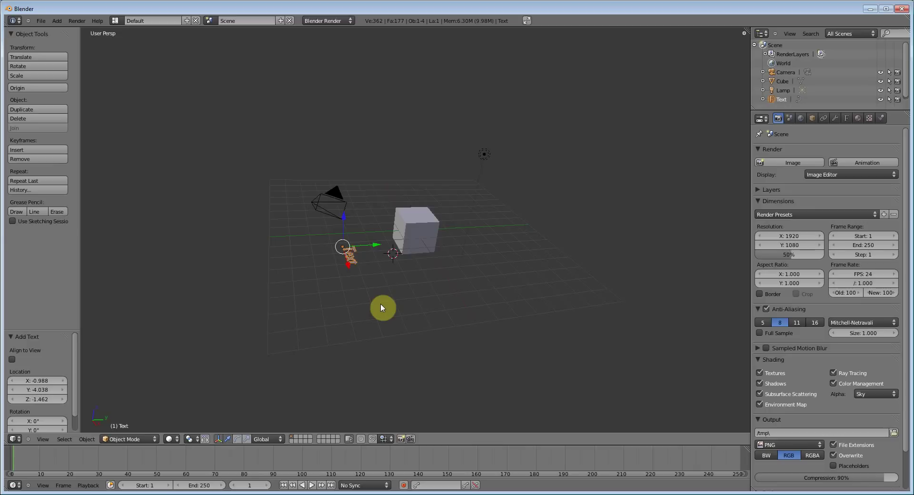
- Place the 3D cursor on the grid at the lower left, beside the Text object
scroll(378, 292, up, 5)
scroll(265, 238, down, 5)
click(359, 314)
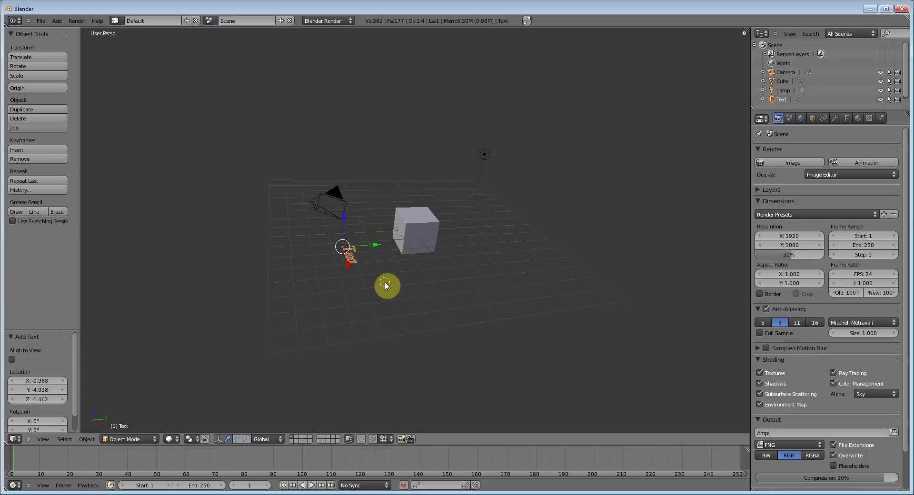
middle_drag(360, 198, 292, 277)
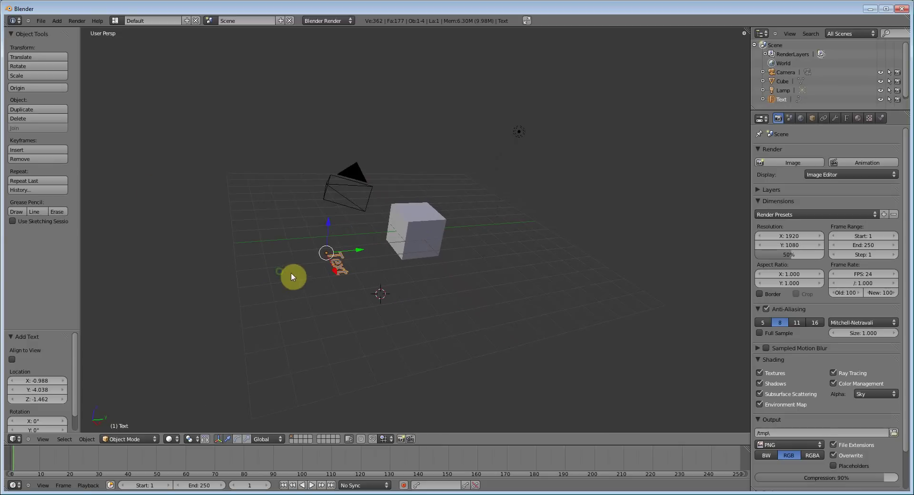
- Turn the top Info area into the User Preferences editor and make it taller
click(21, 21)
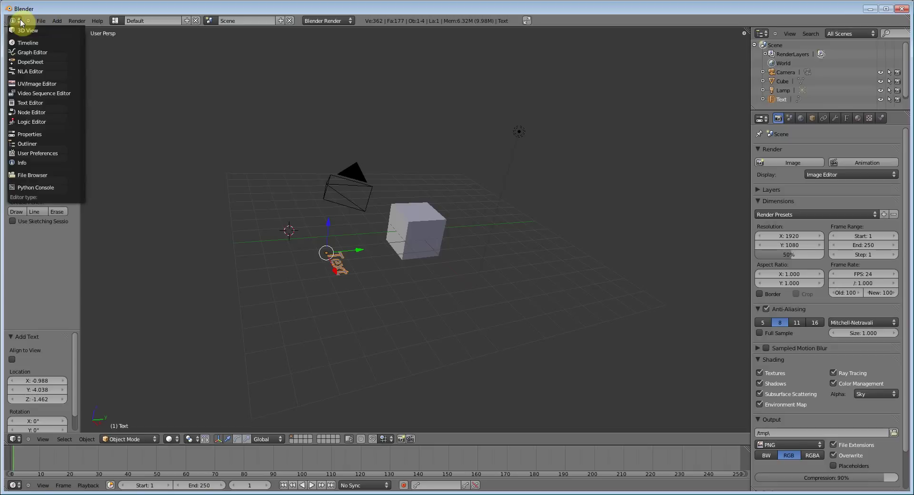
click(20, 21)
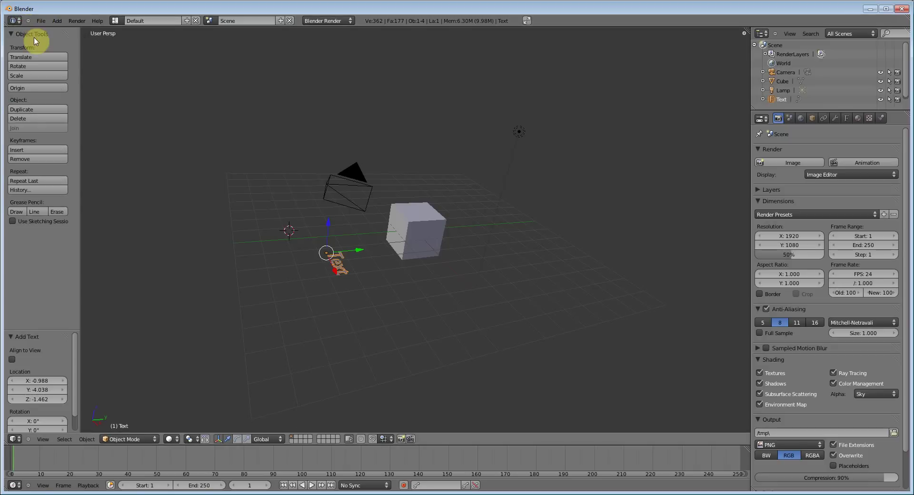
click(17, 21)
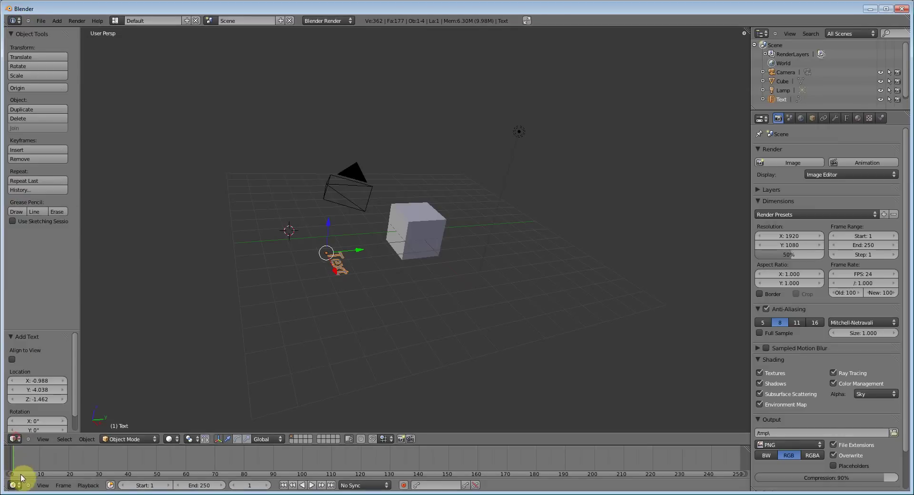
click(20, 21)
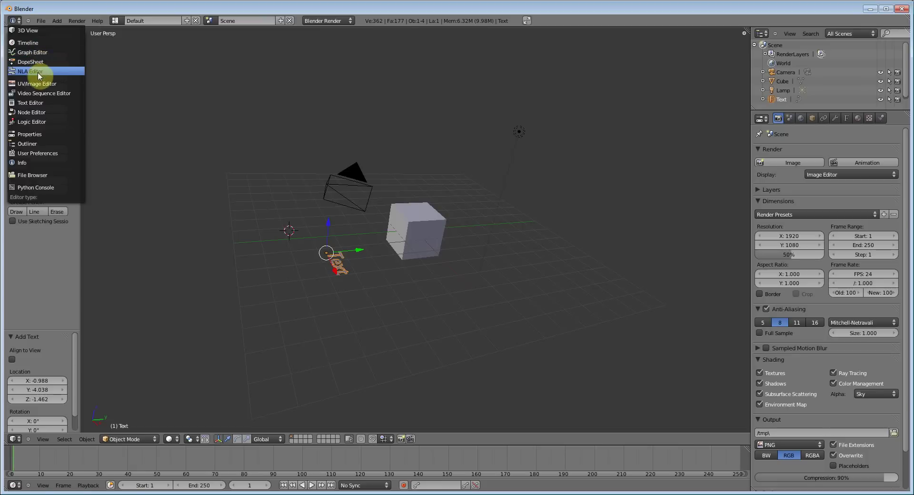
click(43, 153)
drag(212, 26, 227, 303)
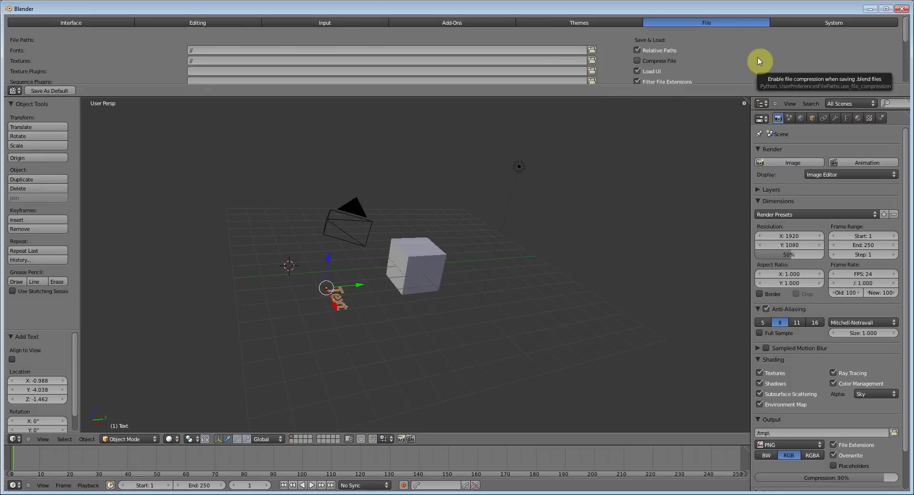
middle_drag(843, 66, 805, 25)
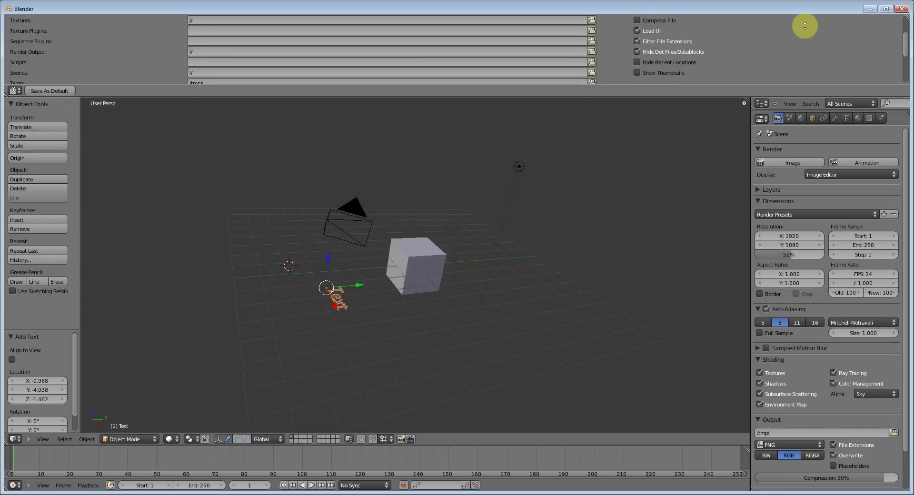
scroll(804, 26, up, 4)
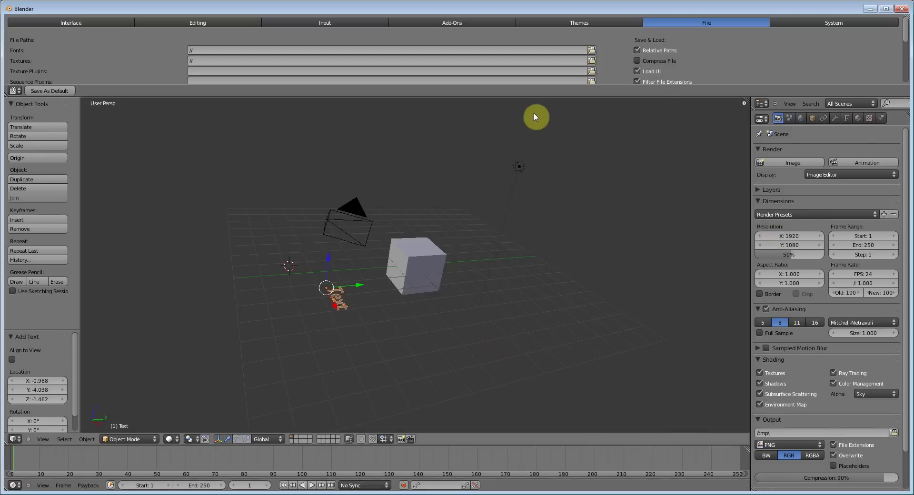
- Switch off Relative Paths and Compress File, maximize the preferences, and show the Add-Ons section
click(749, 56)
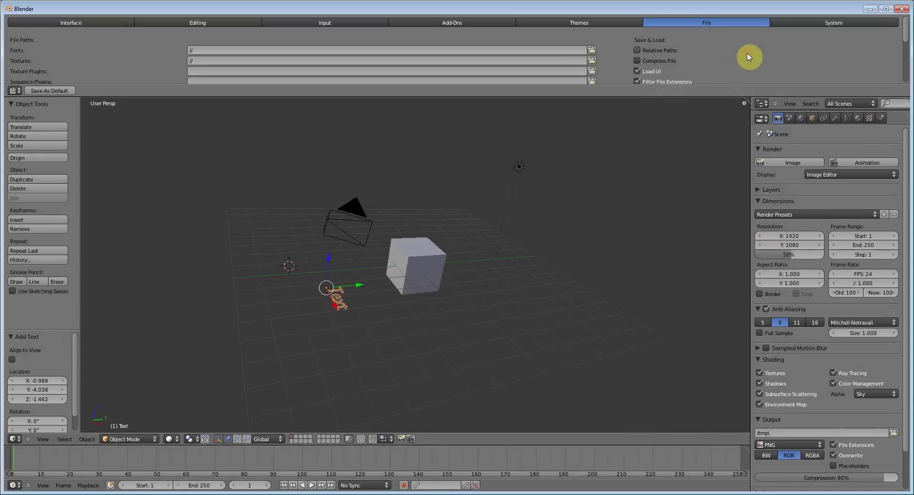
key(ctrl+Up)
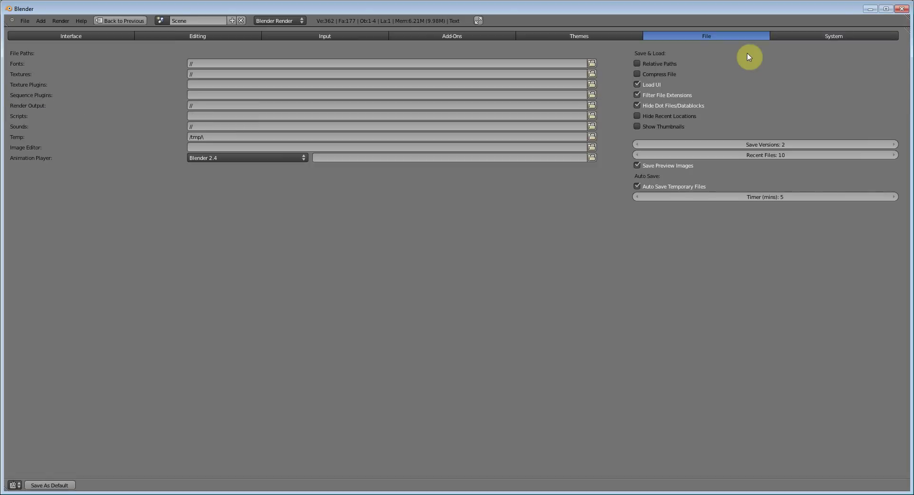
key(ctrl+Up)
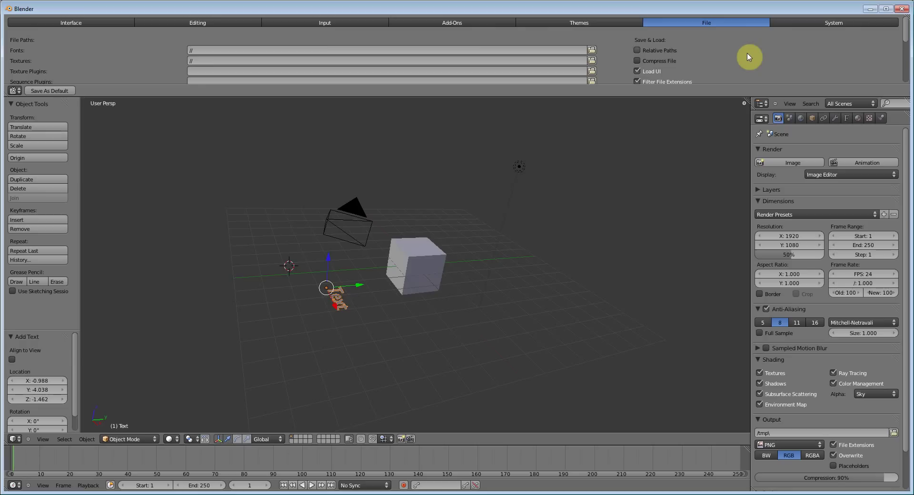
key(ctrl+Up)
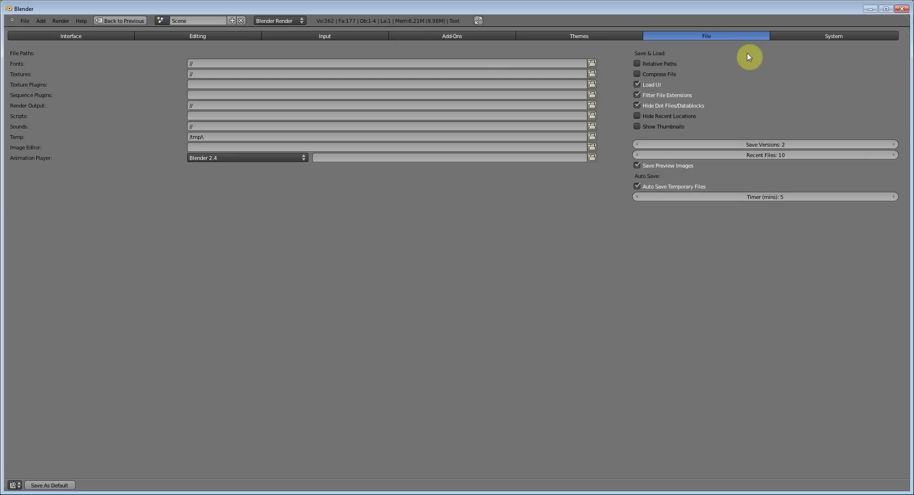
click(103, 21)
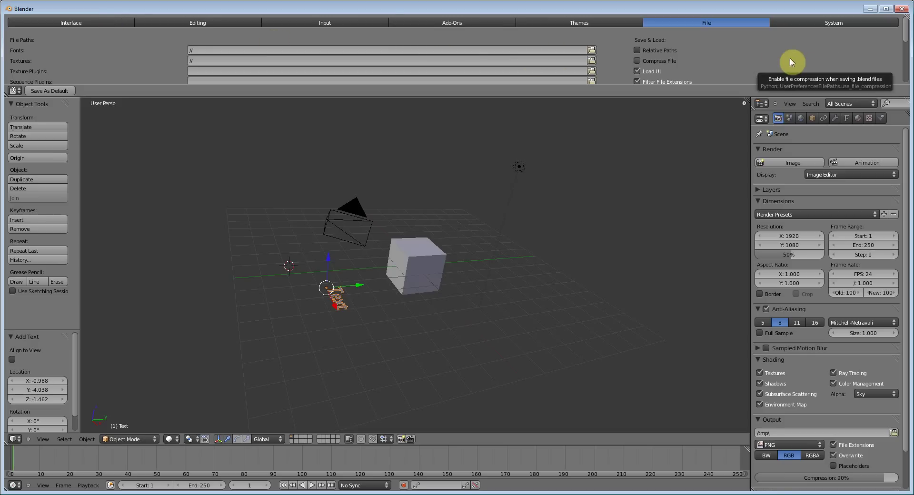
key(ctrl+Up)
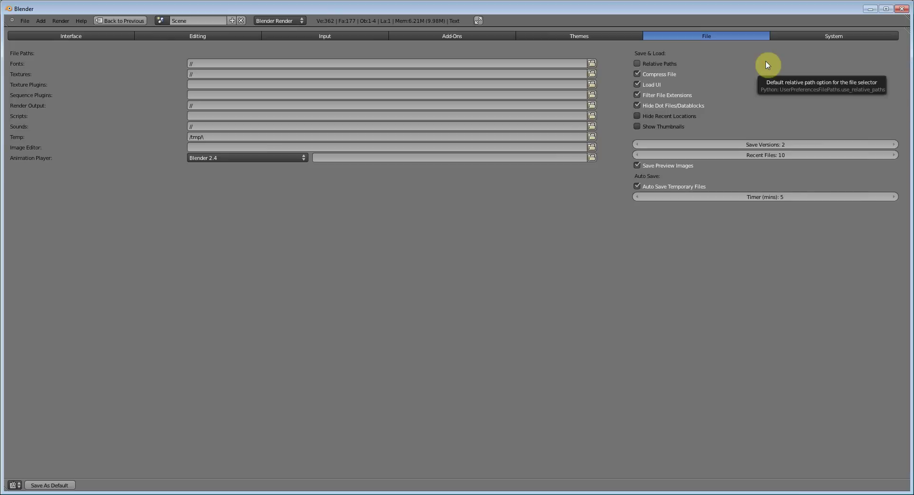
click(730, 74)
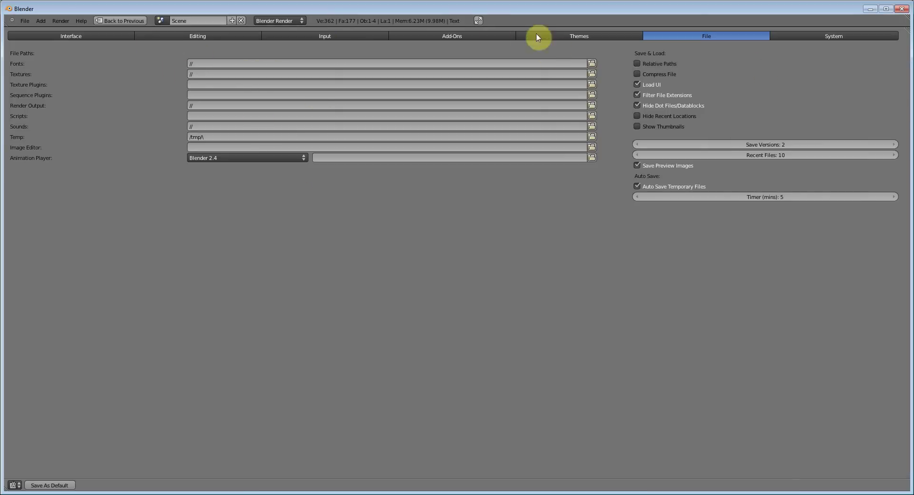
click(493, 36)
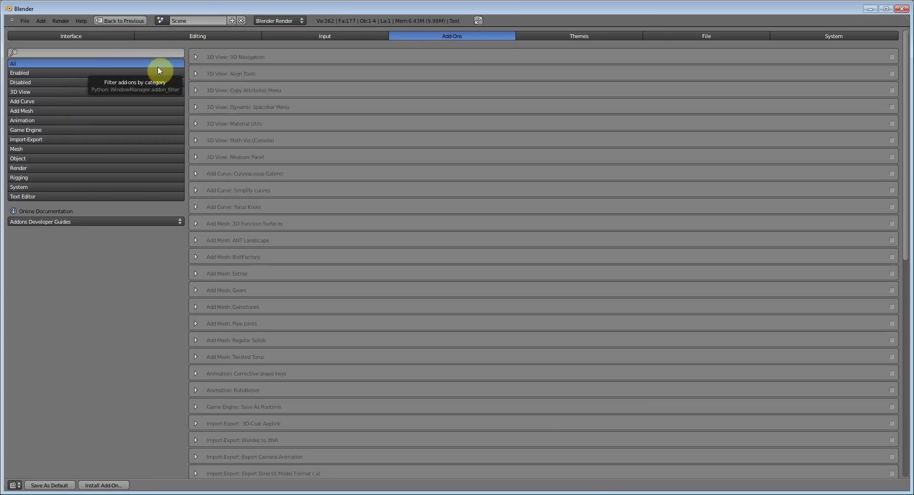
- Filter to disabled add-ons and enable Import-Export: Import Images as Planes
scroll(235, 221, down, 8)
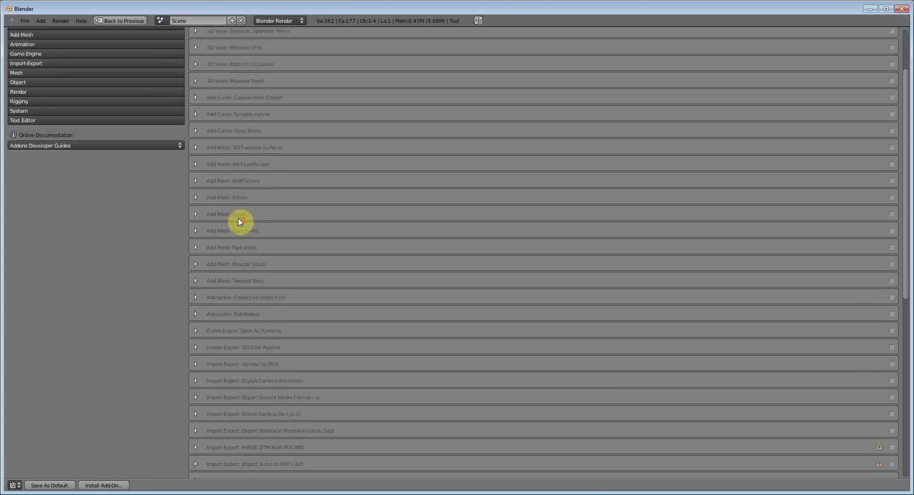
scroll(181, 252, up, 4)
scroll(165, 258, up, 4)
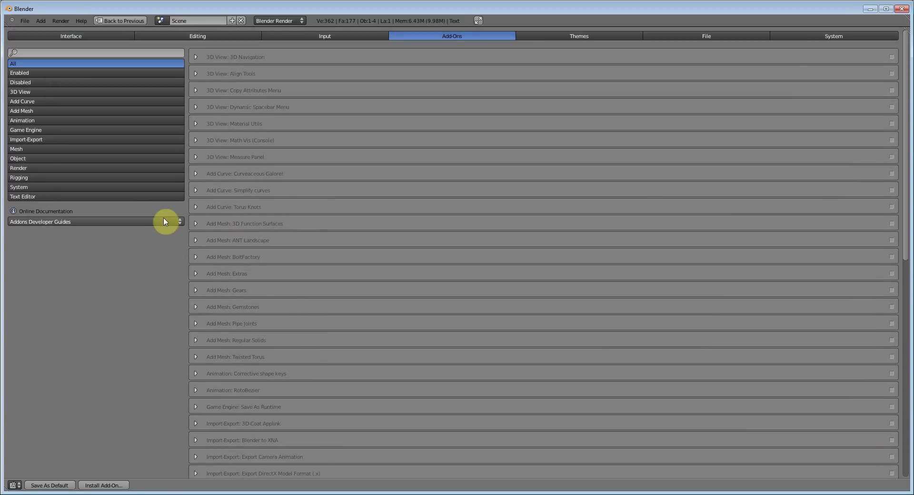
click(80, 73)
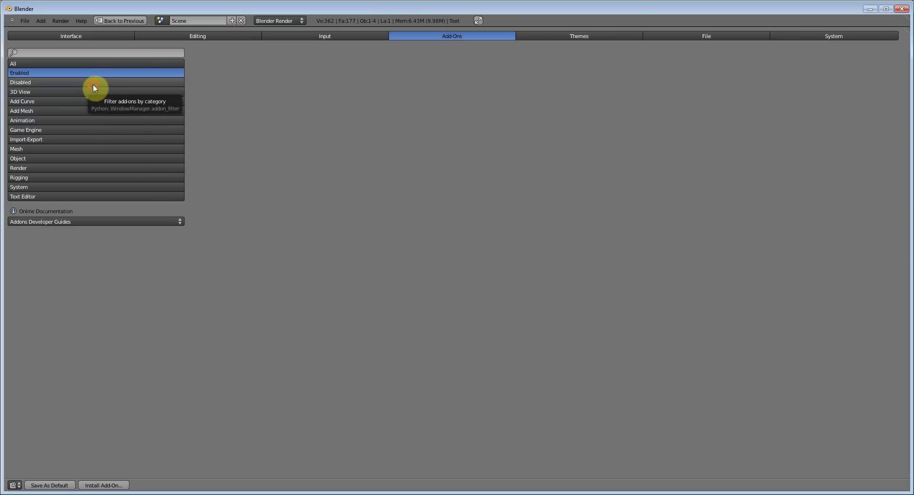
click(93, 84)
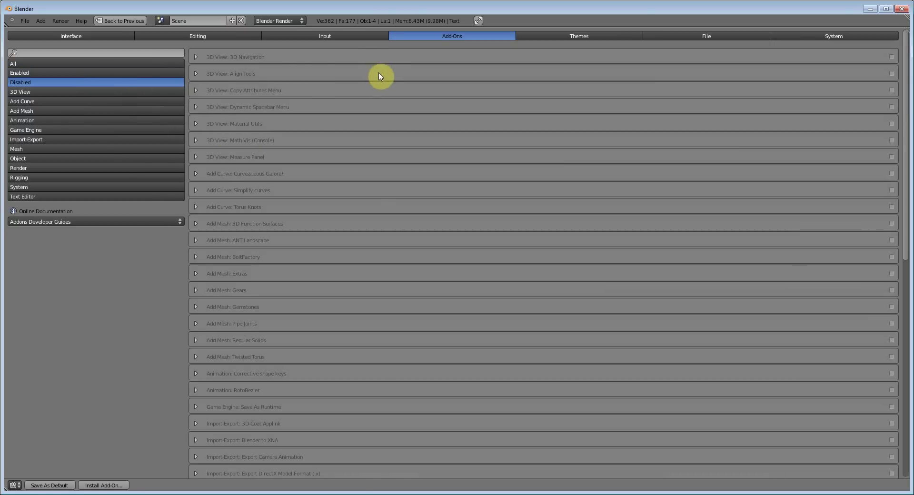
scroll(377, 95, down, 5)
scroll(272, 218, down, 4)
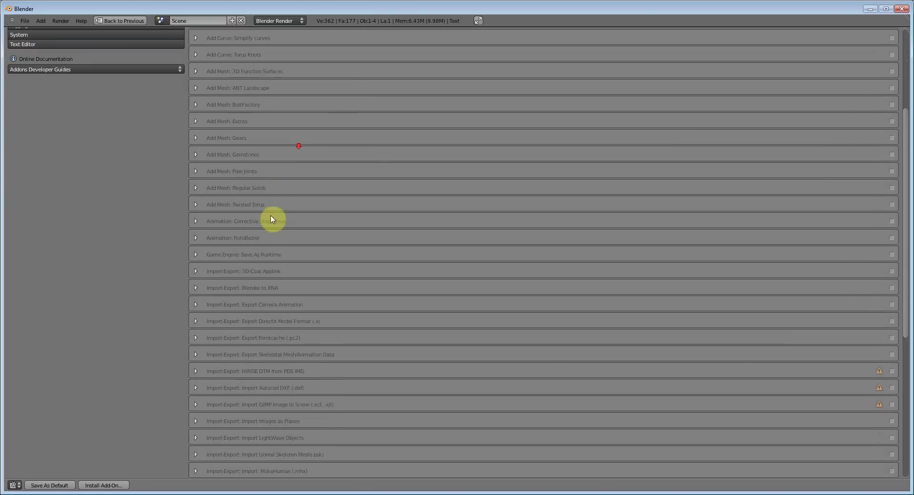
scroll(274, 219, down, 2)
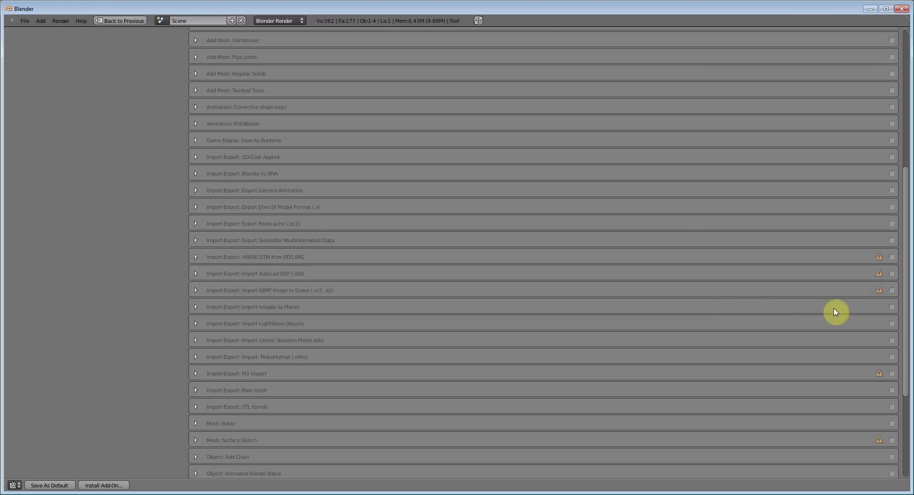
click(892, 308)
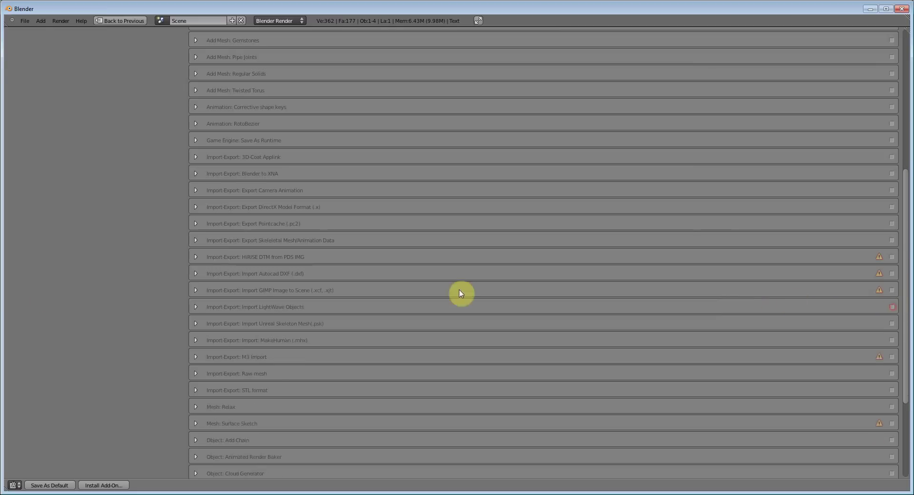
scroll(33, 301, up, 4)
scroll(89, 244, up, 7)
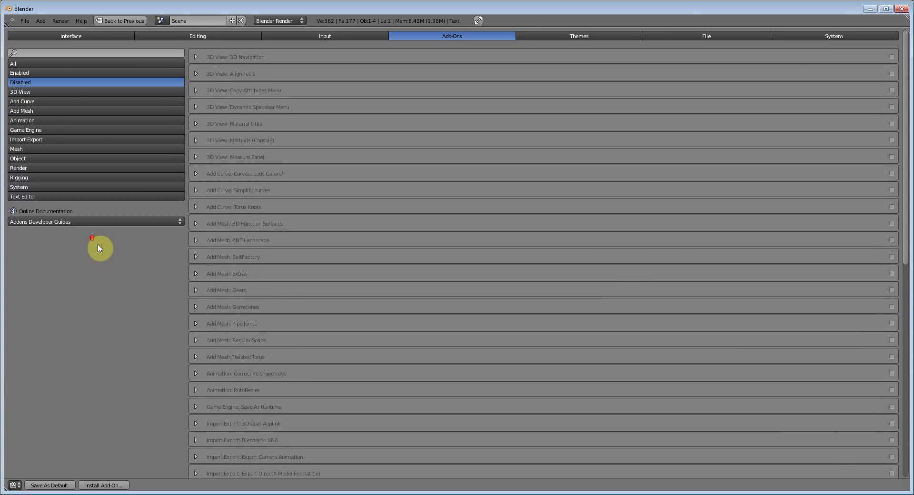
- List the disabled add-ons and enable the ones at the top of the list, one after another
click(61, 73)
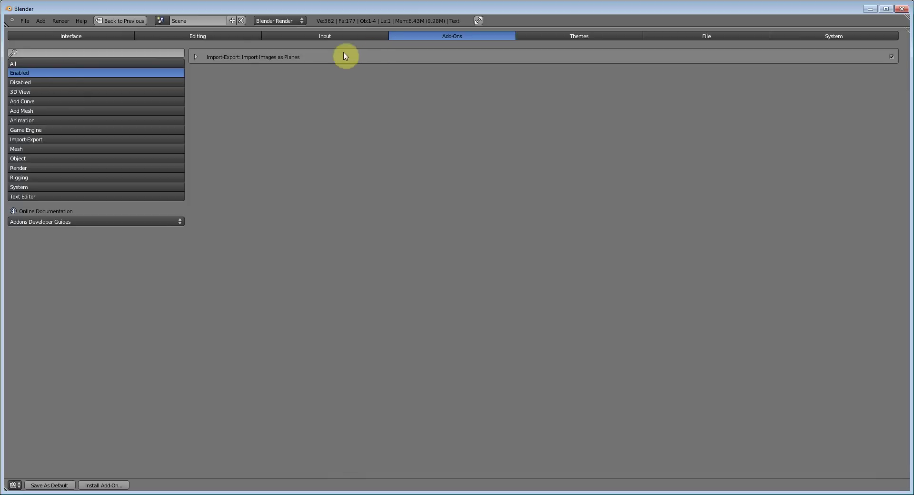
click(82, 83)
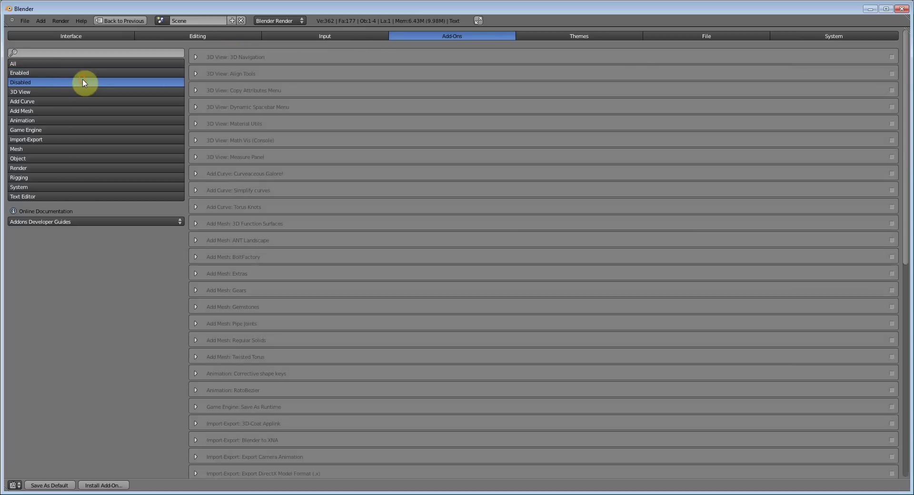
scroll(367, 210, down, 5)
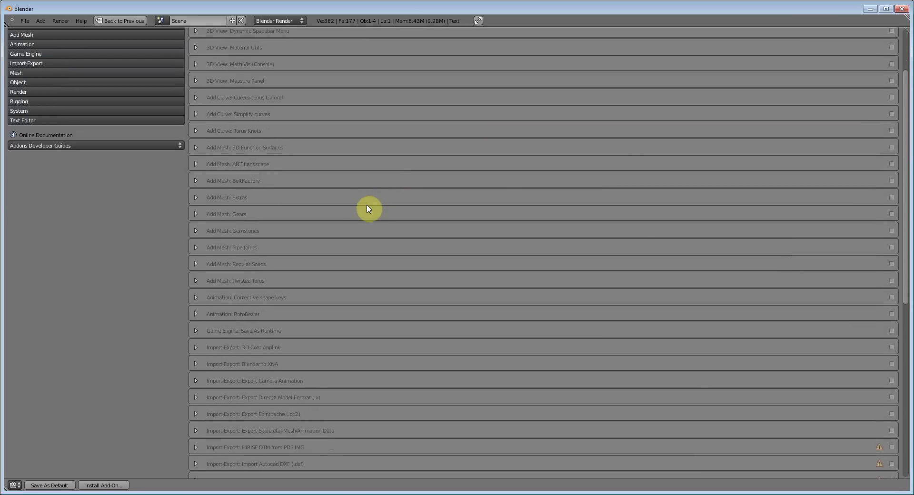
scroll(369, 209, up, 4)
scroll(369, 208, up, 1)
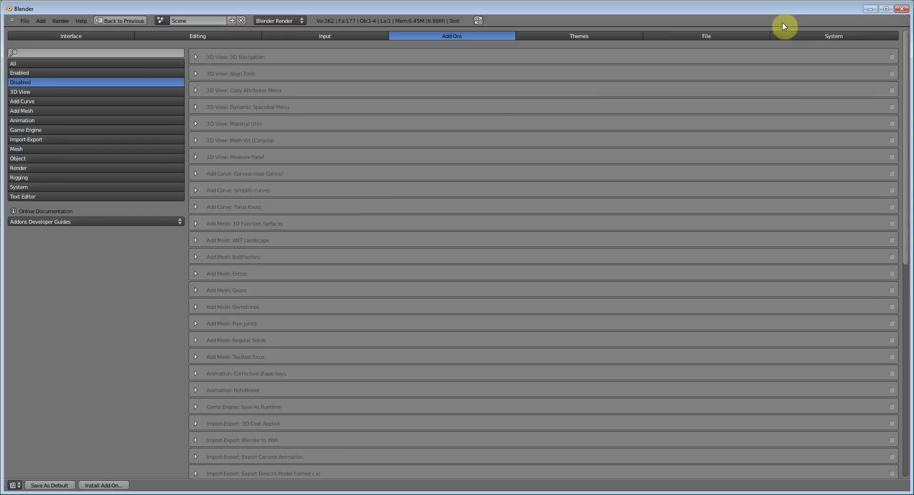
scroll(890, 60, down, 2)
scroll(891, 61, down, 8)
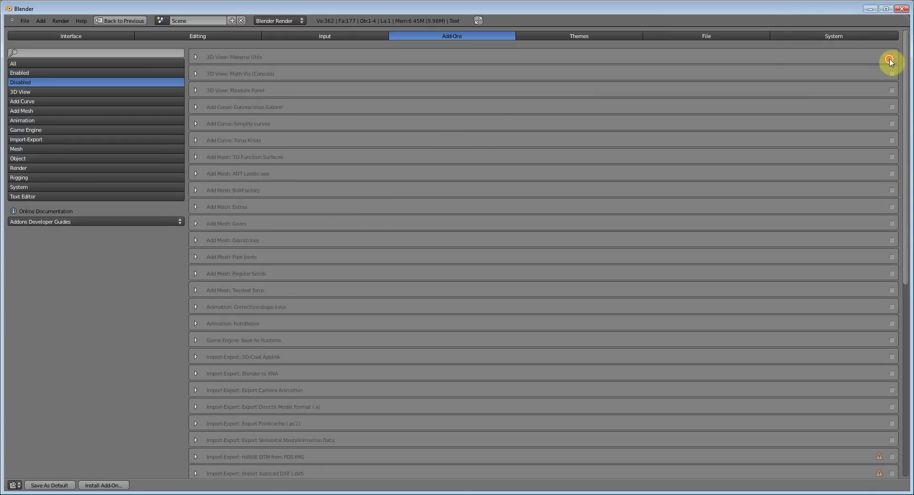
scroll(891, 61, down, 5)
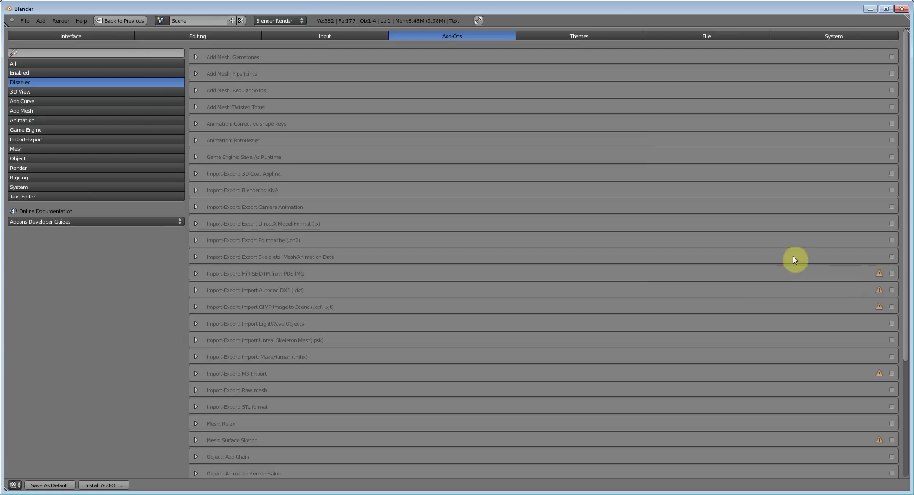
scroll(890, 57, down, 2)
click(892, 57)
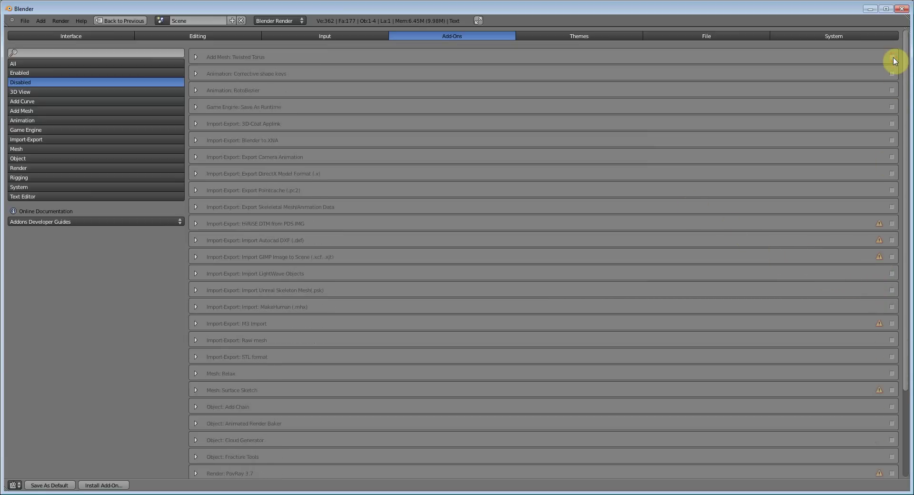
click(892, 57)
click(892, 57)
click(893, 58)
click(892, 57)
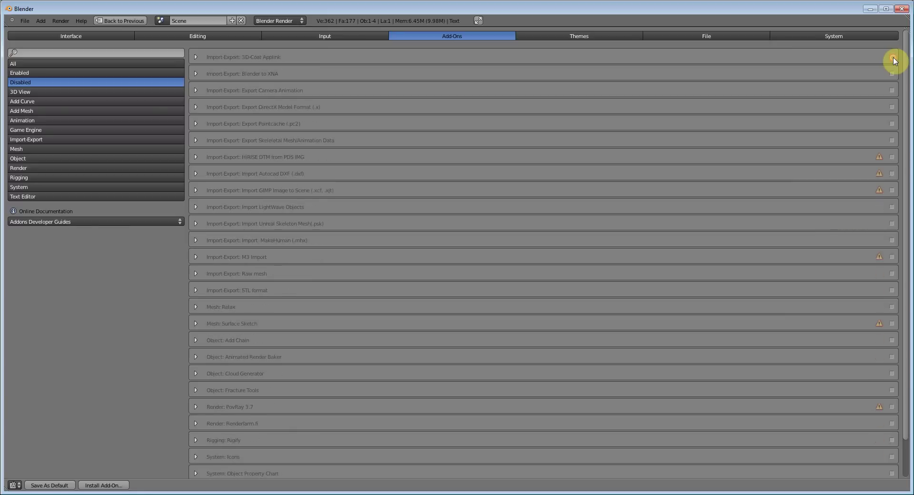
click(892, 57)
click(893, 57)
click(892, 58)
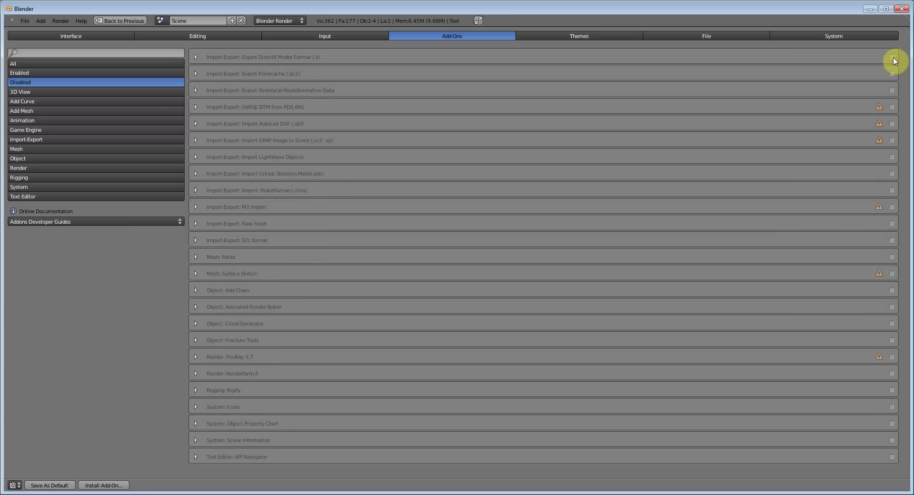
click(892, 57)
click(893, 57)
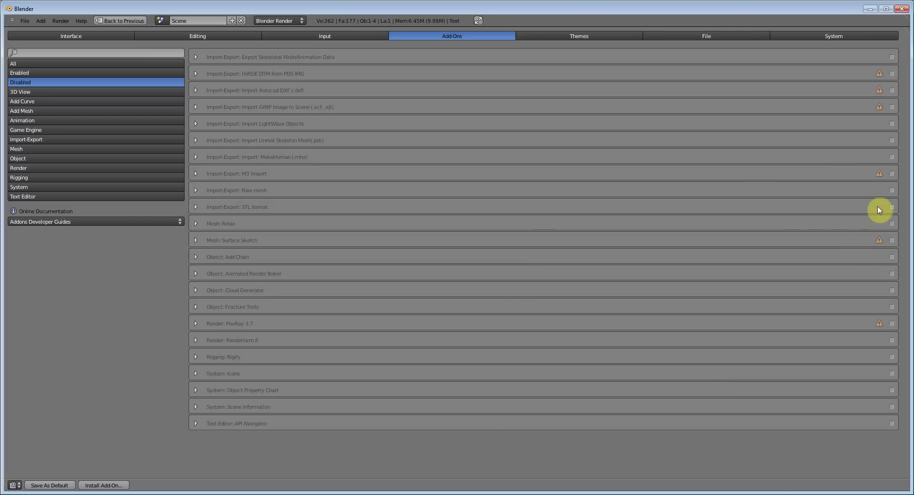
- Enable Raw mesh, STL format, LightWave, Unreal Skeleton and MakeHuman importers, then review the Enabled list
click(892, 191)
click(892, 191)
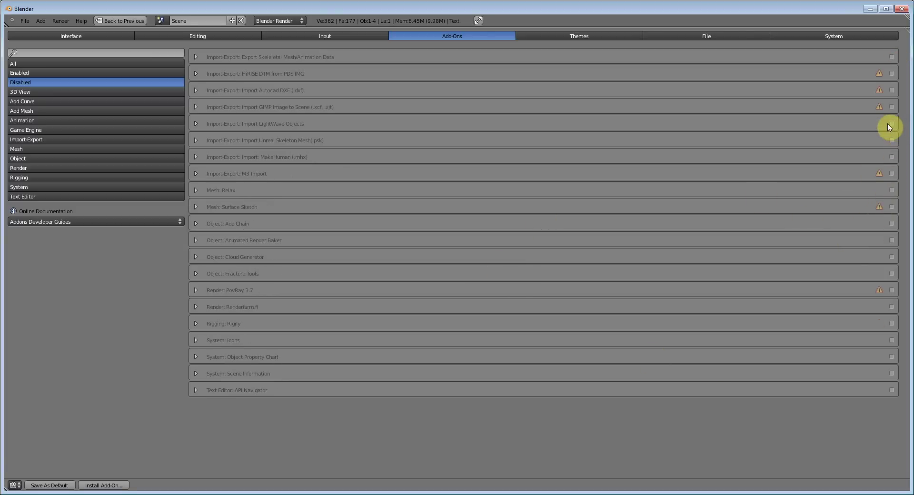
click(892, 123)
click(892, 123)
click(892, 124)
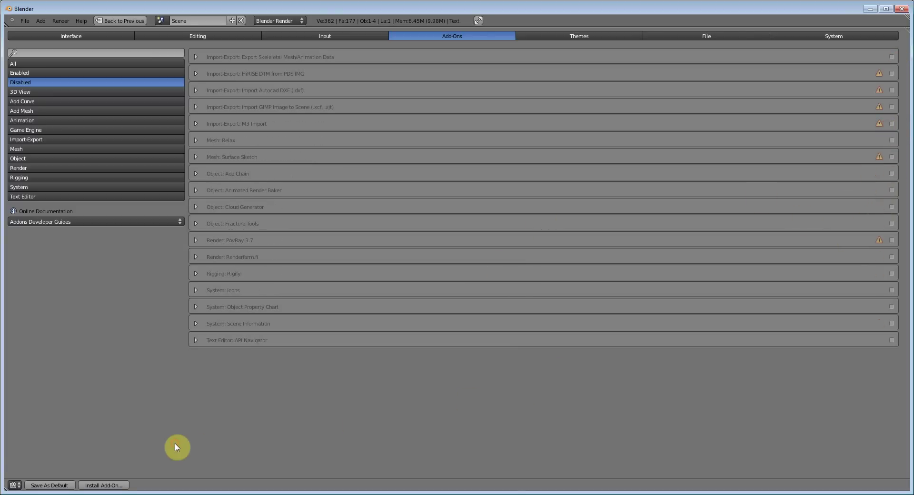
click(114, 73)
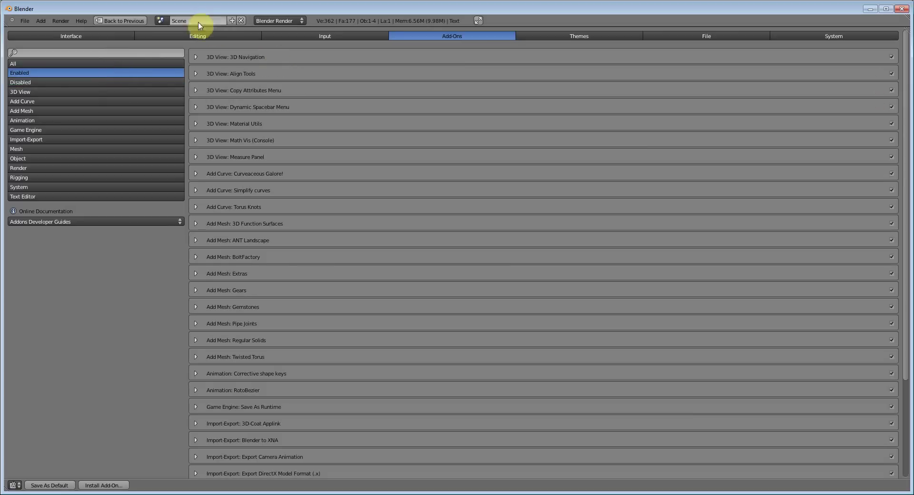
click(126, 21)
- Turn the top area into a collapsed Info editor and place the 3D cursor left of the cube
click(310, 304)
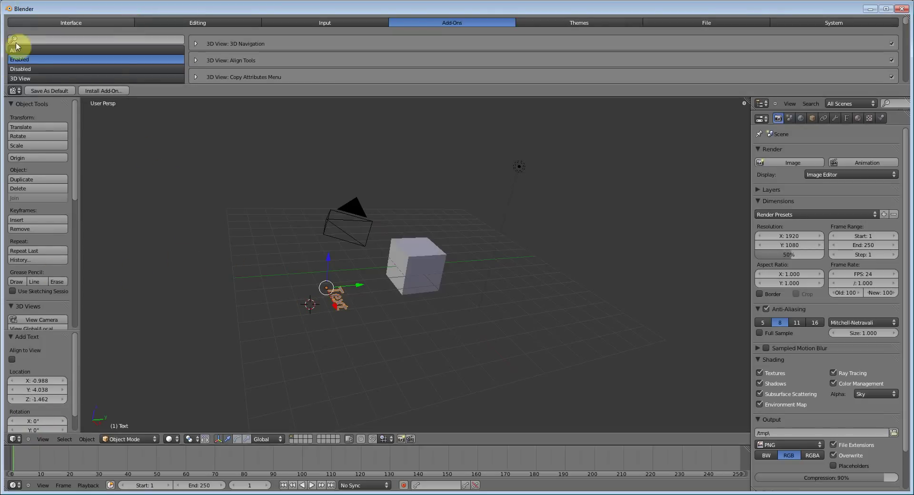
click(15, 91)
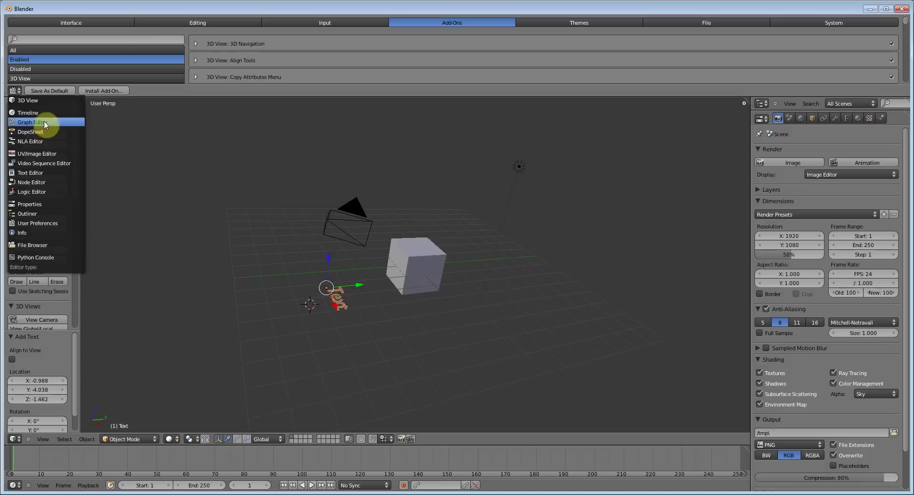
click(51, 232)
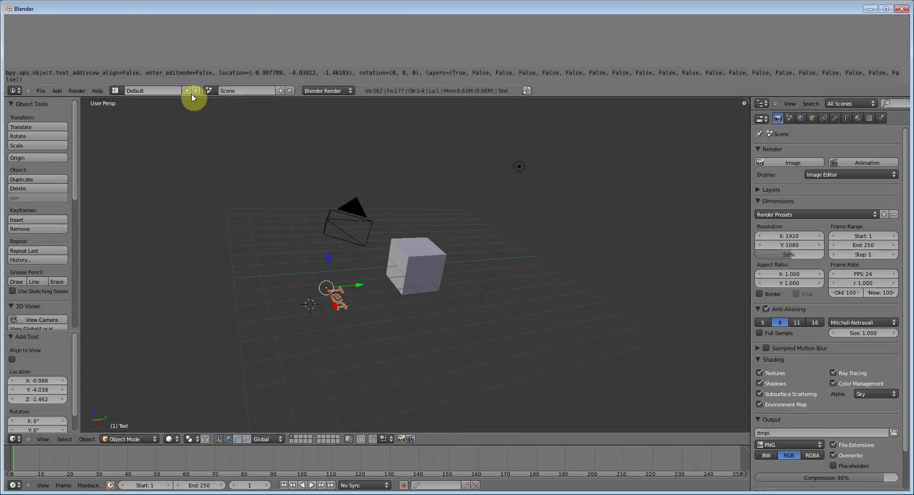
drag(219, 96, 212, 4)
click(206, 238)
click(41, 20)
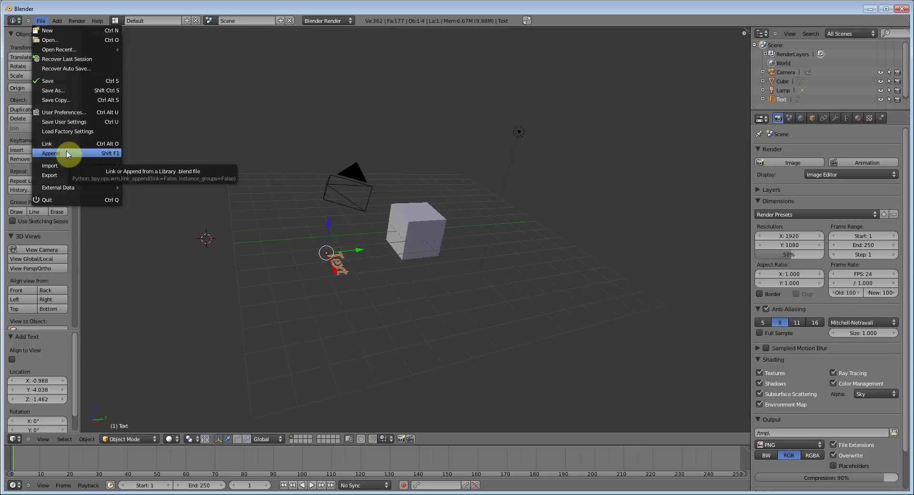
mouse_move(72, 167)
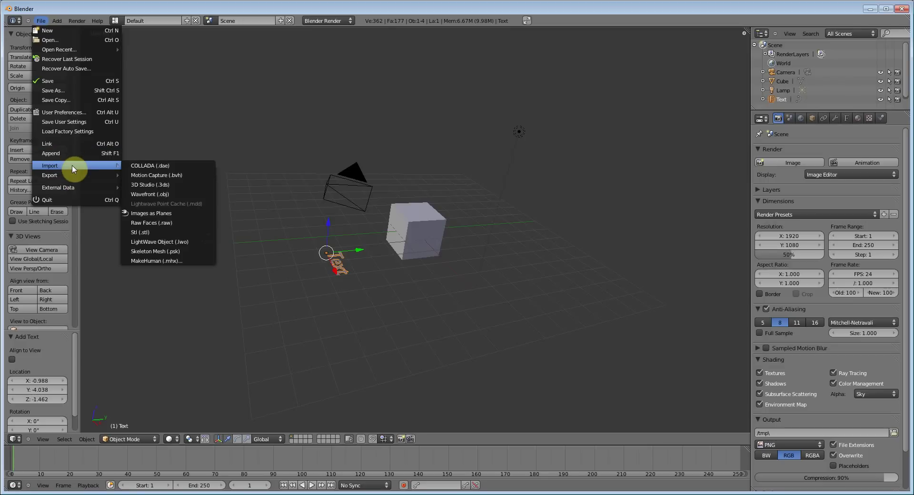
- Import the official portrait JPG from the Desktop as an image plane, sorting files by date
click(149, 215)
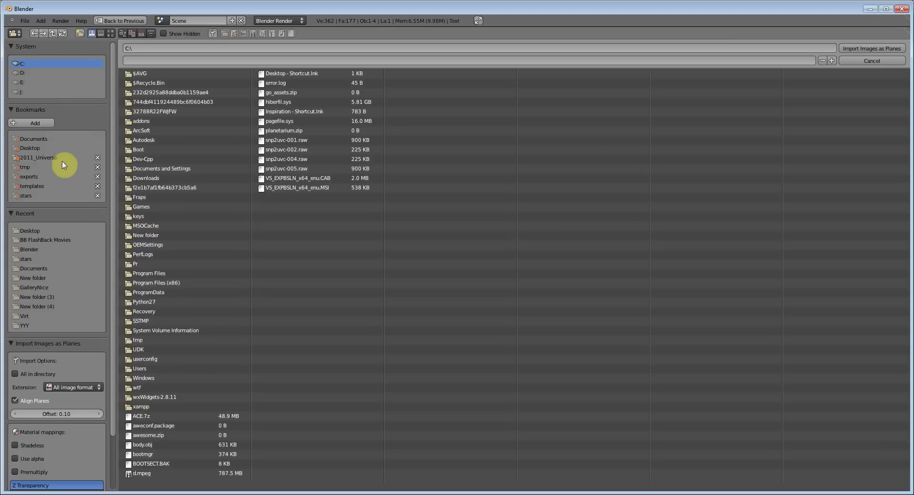
click(38, 149)
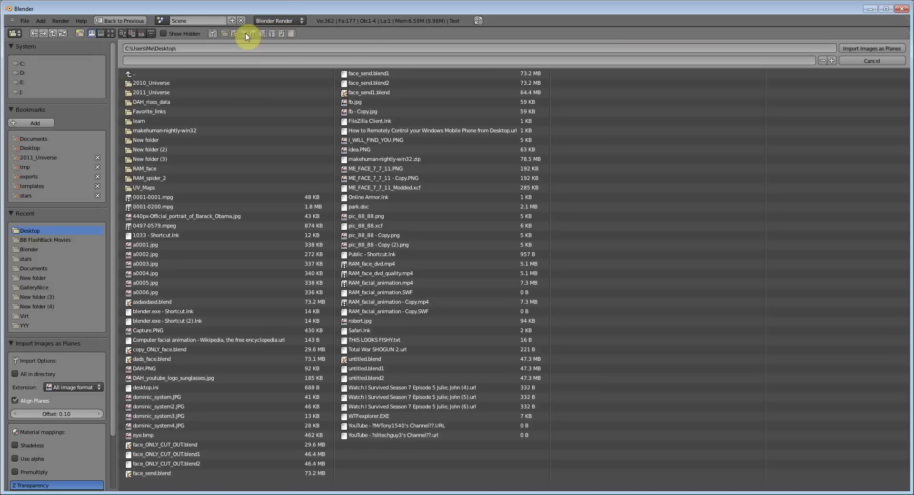
click(142, 33)
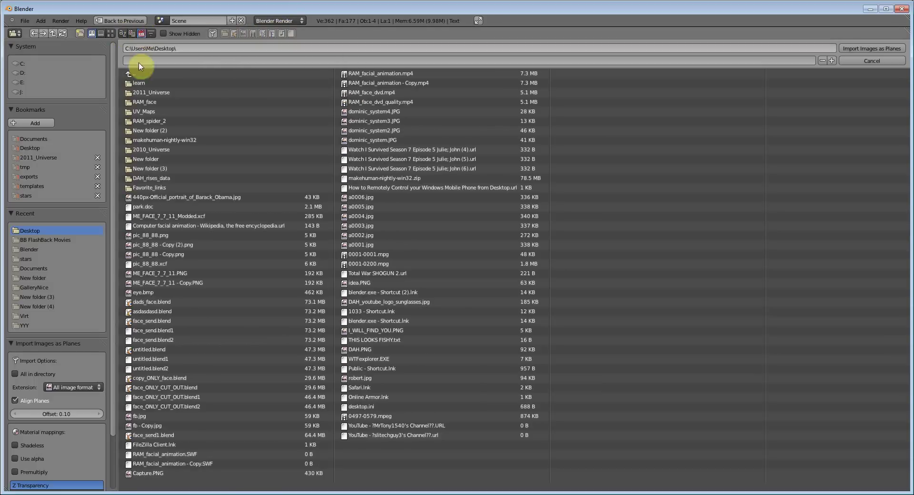
click(177, 199)
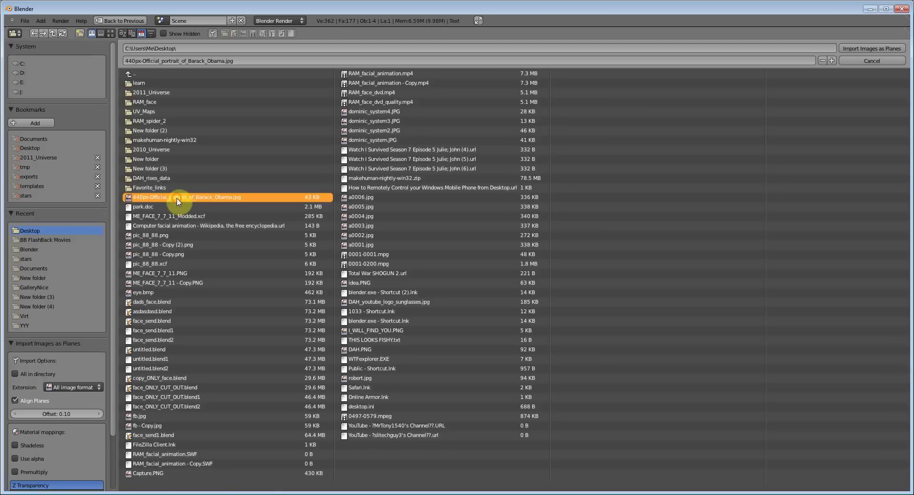
click(872, 48)
- Move the image plane in front of the cube and rotate it about X, then about Z
middle_drag(382, 129, 360, 155)
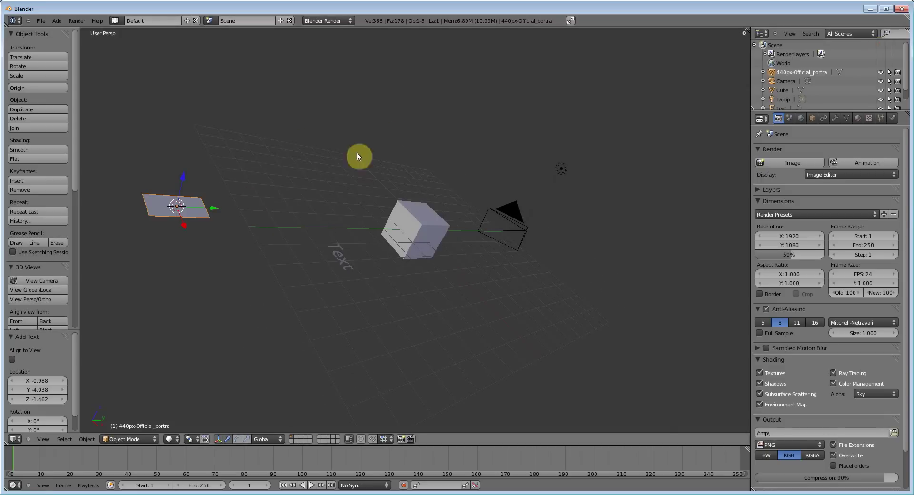
right_drag(179, 202, 473, 273)
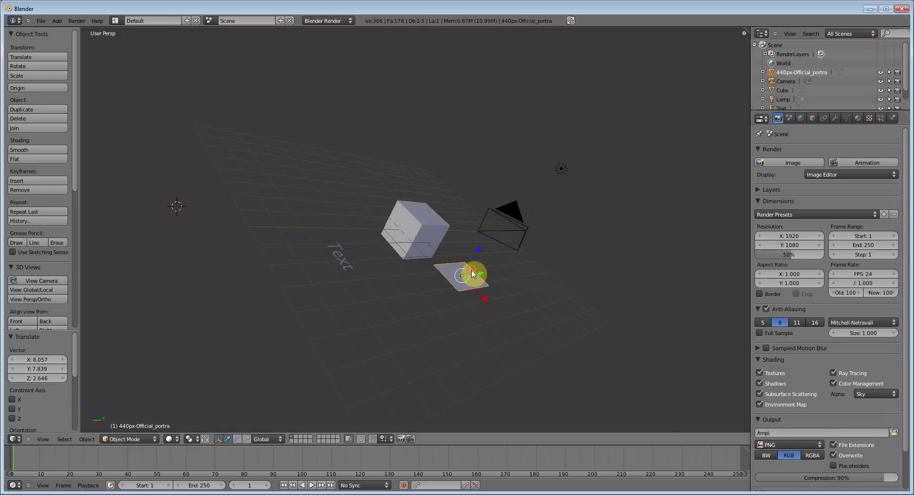
key(r)
key(x)
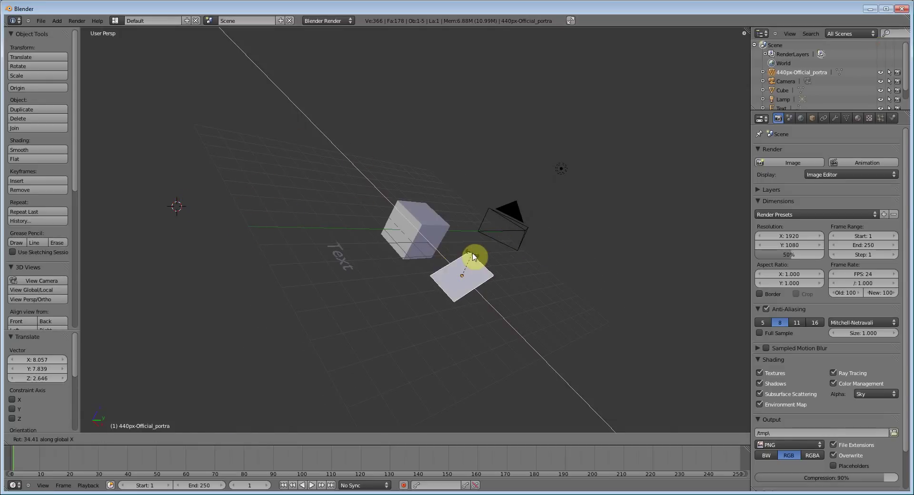
click(456, 260)
key(r)
key(x)
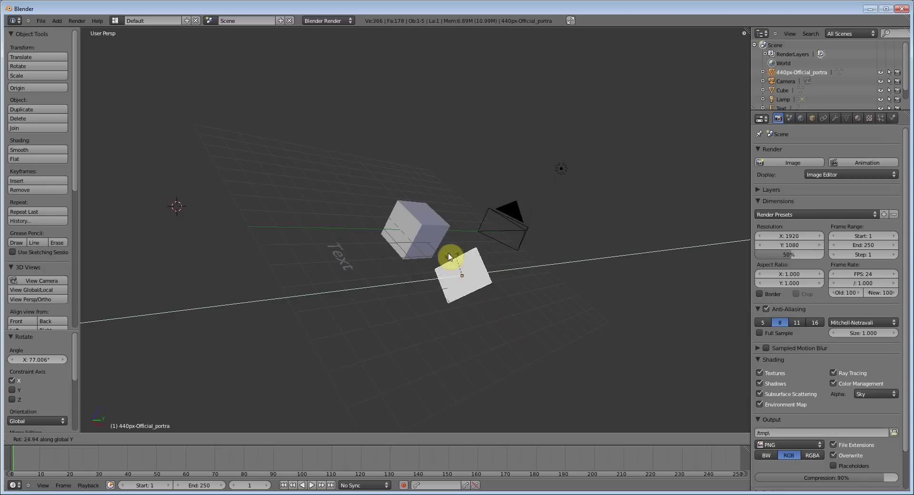
key(z)
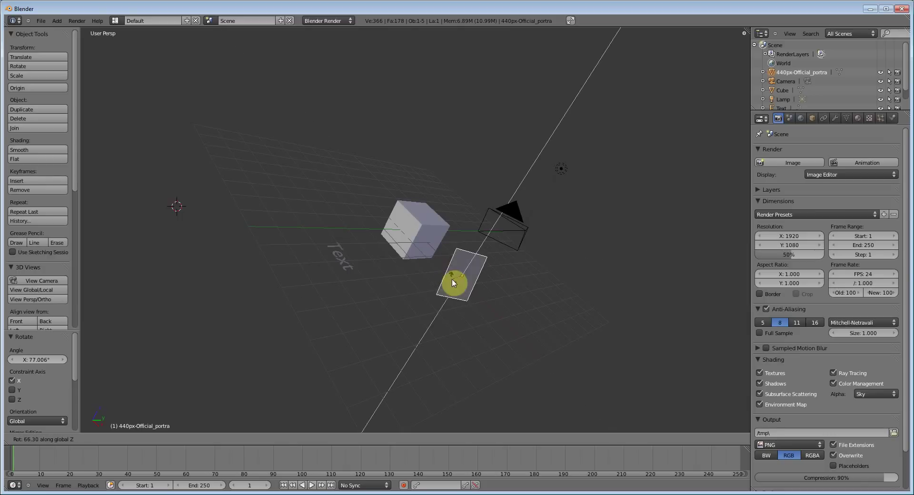
click(453, 279)
mouse_move(645, 357)
middle_down()
mouse_move(454, 248)
mouse_move(215, 176)
mouse_move(262, 214)
middle_up()
- Switch to Textured shading and reposition the camera so it frames the cube beside the portrait
click(171, 439)
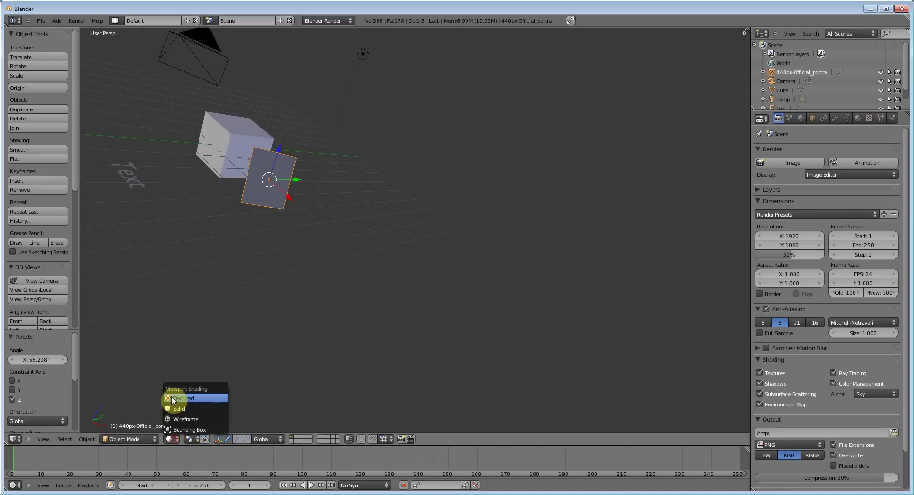
click(172, 399)
middle_drag(157, 277, 181, 276)
right_click(276, 38)
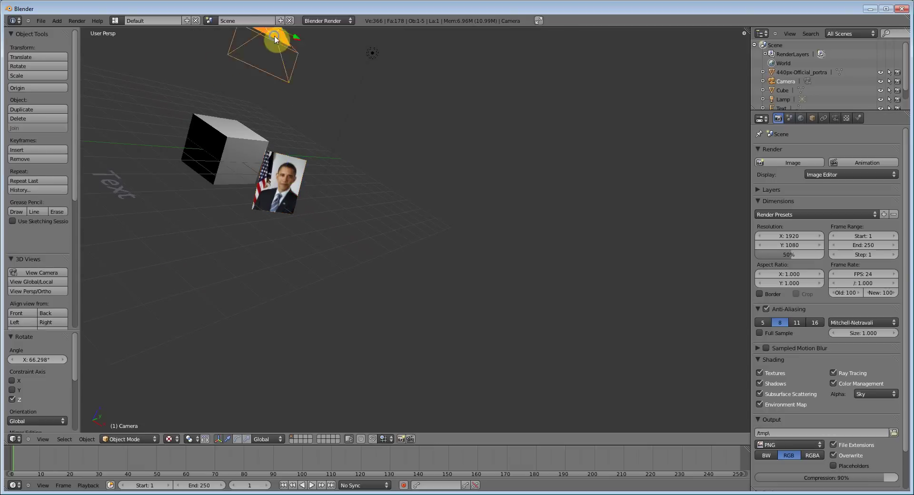
right_drag(275, 38, 315, 180)
middle_drag(175, 127, 241, 190)
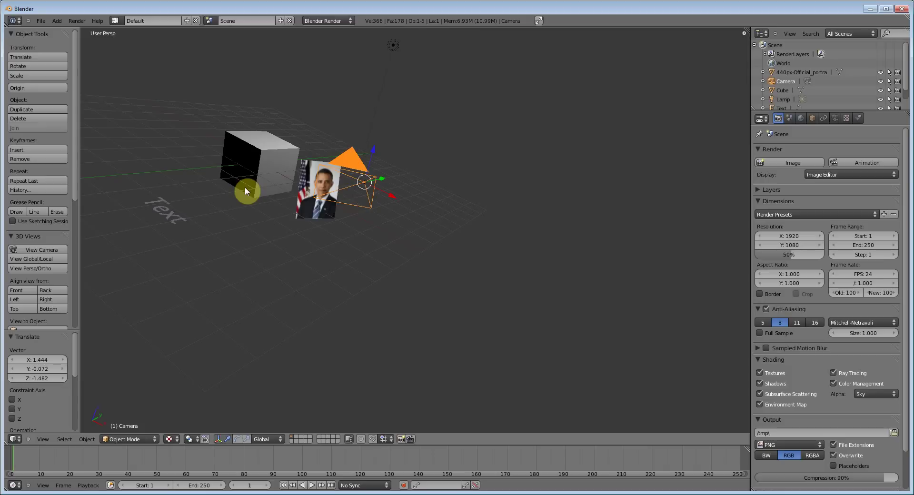
key(KP_0)
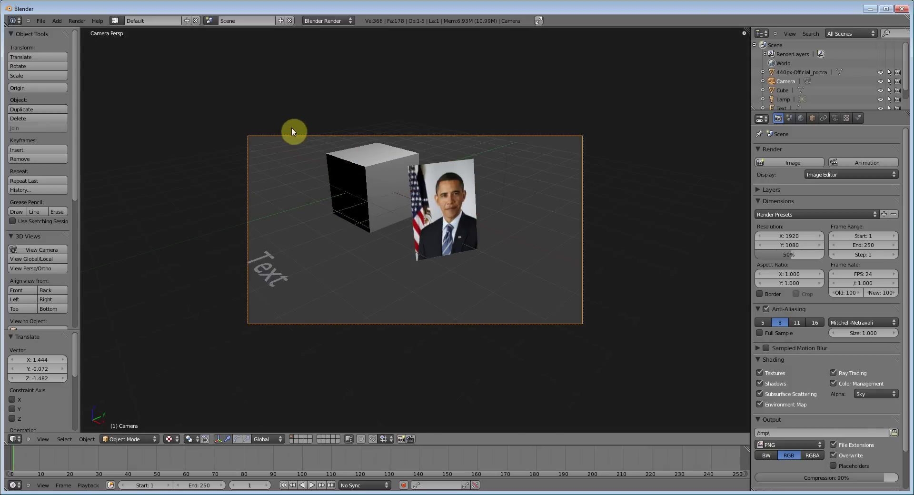
key(g)
click(347, 147)
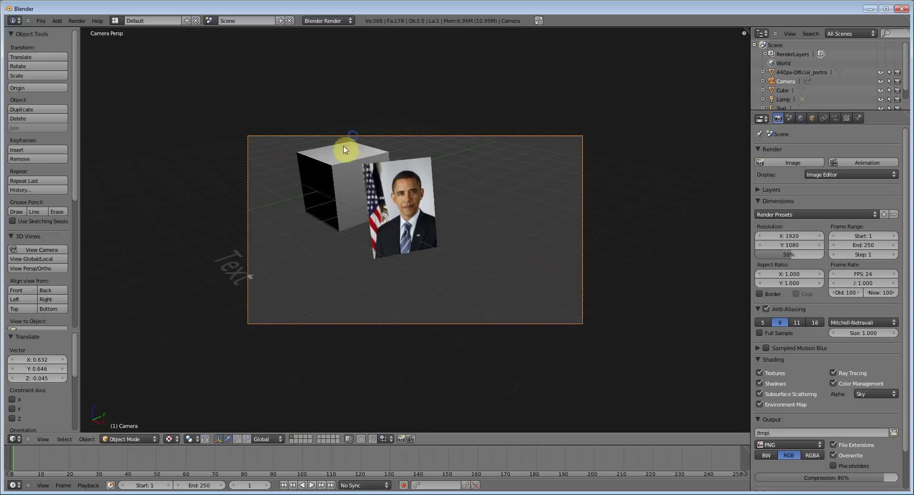
- Set the timeline's current frame back to 1
click(75, 22)
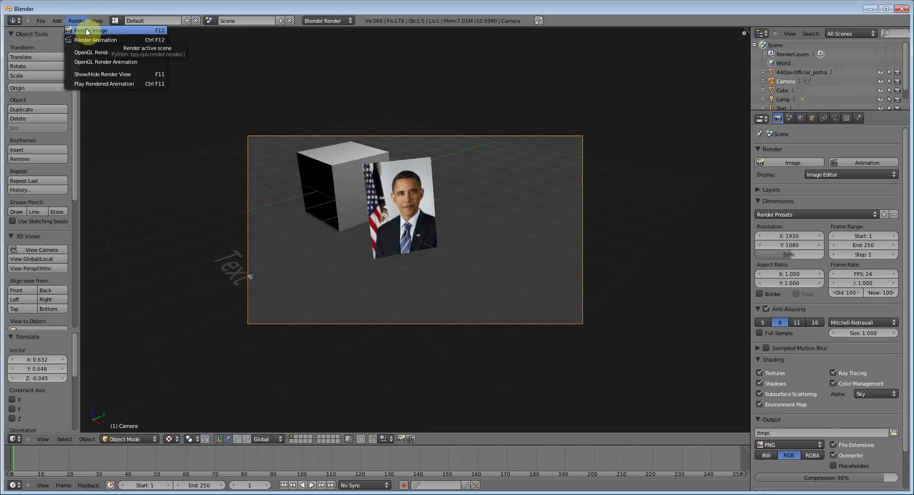
click(266, 485)
click(266, 486)
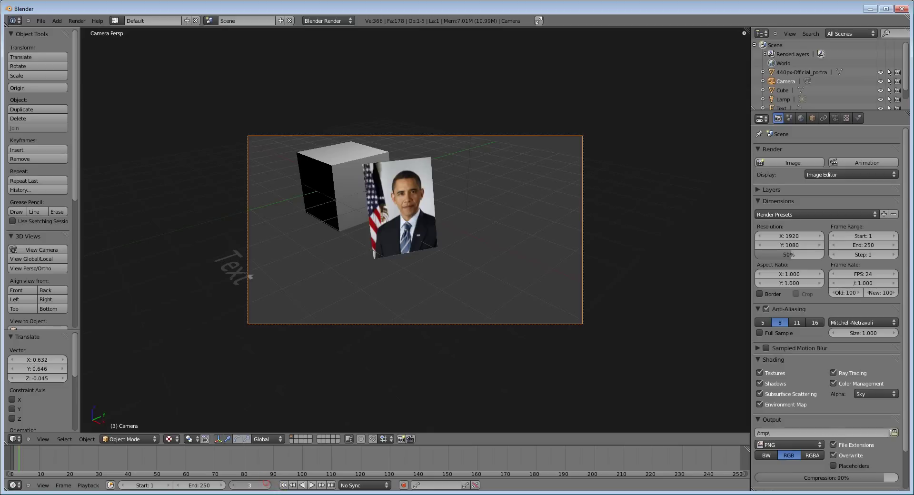
click(267, 485)
click(267, 485)
drag(245, 485, 243, 486)
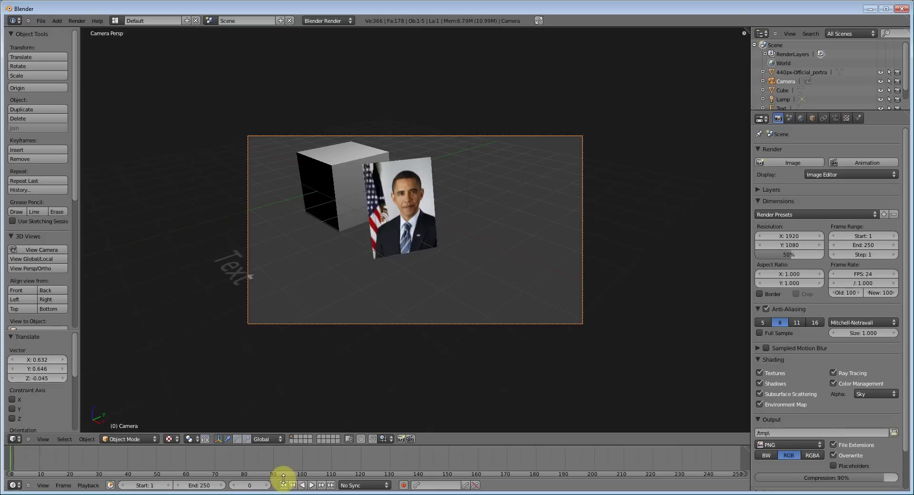
click(265, 485)
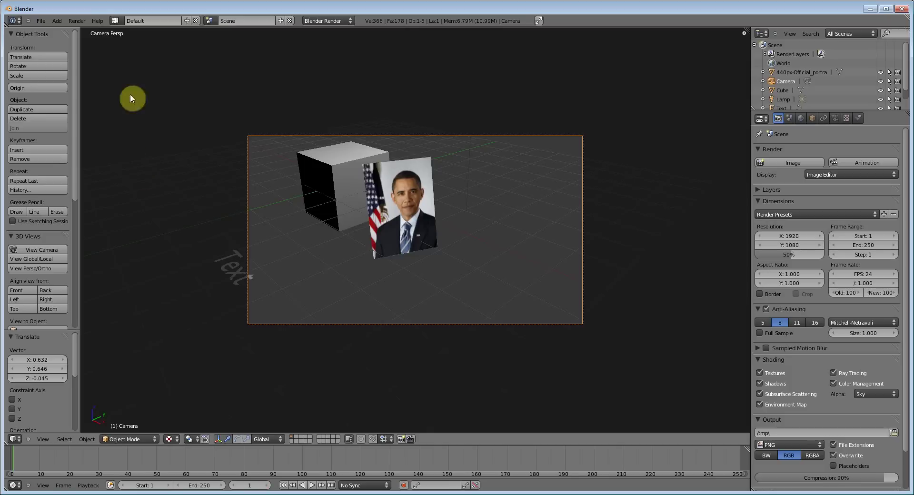
- Render frame 1 as an image, then zoom, pan and maximize the Render Result
click(78, 21)
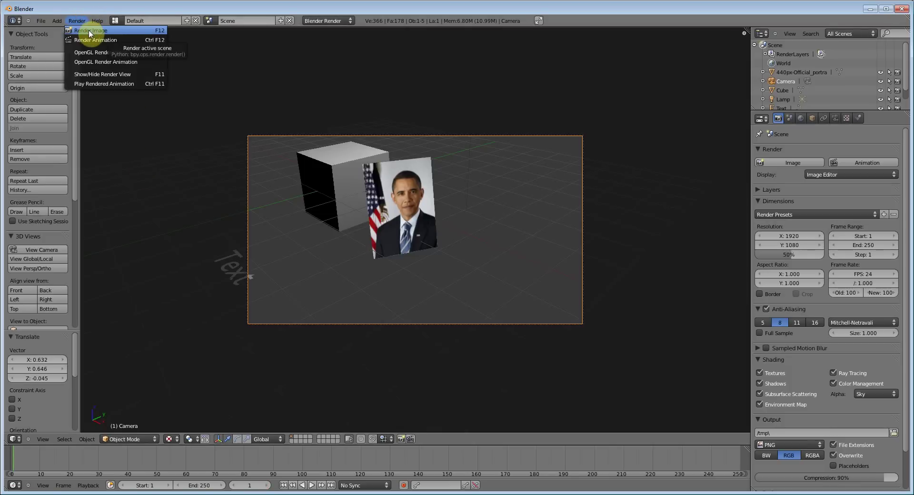
click(90, 31)
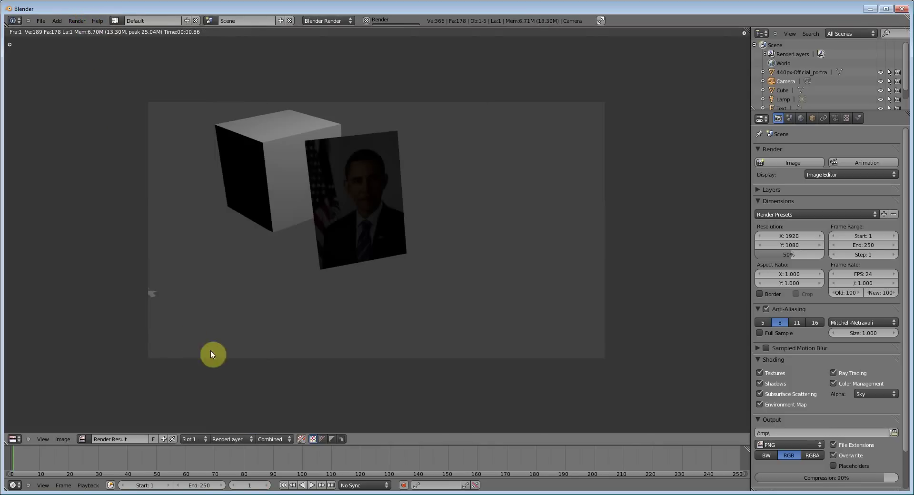
scroll(330, 248, down, 3)
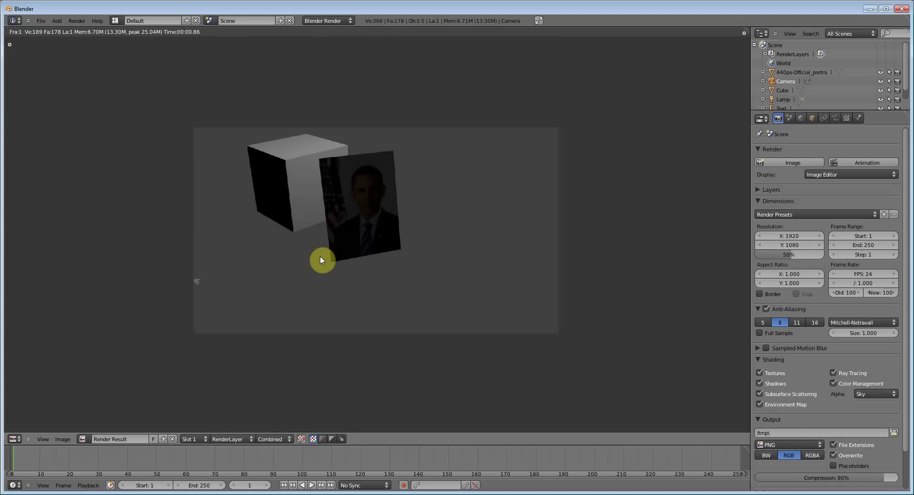
scroll(320, 256, up, 4)
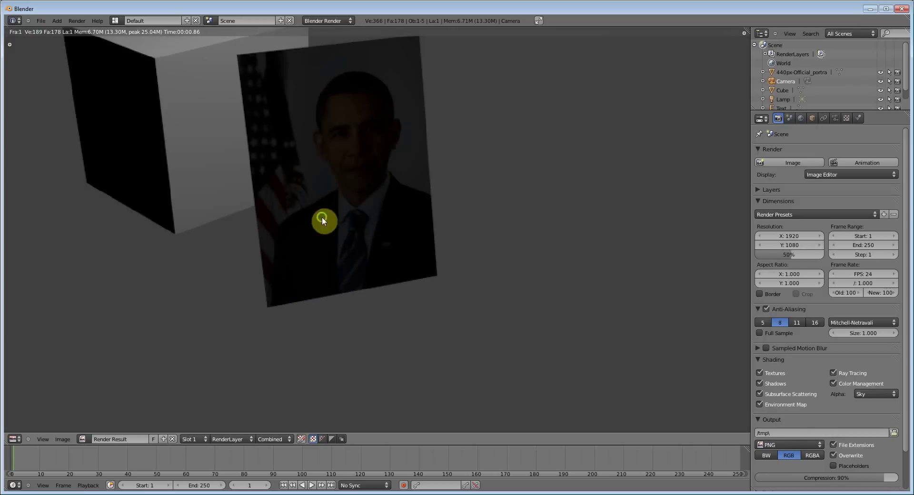
middle_drag(322, 220, 319, 298)
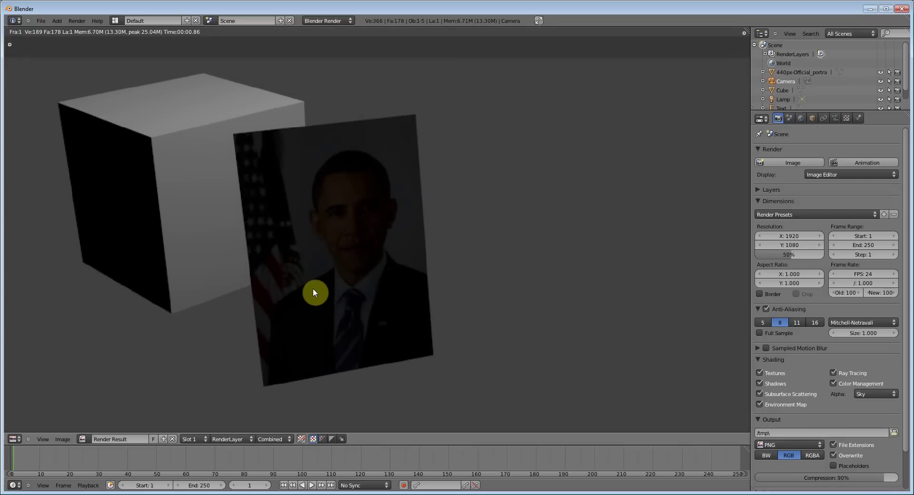
scroll(313, 290, down, 3)
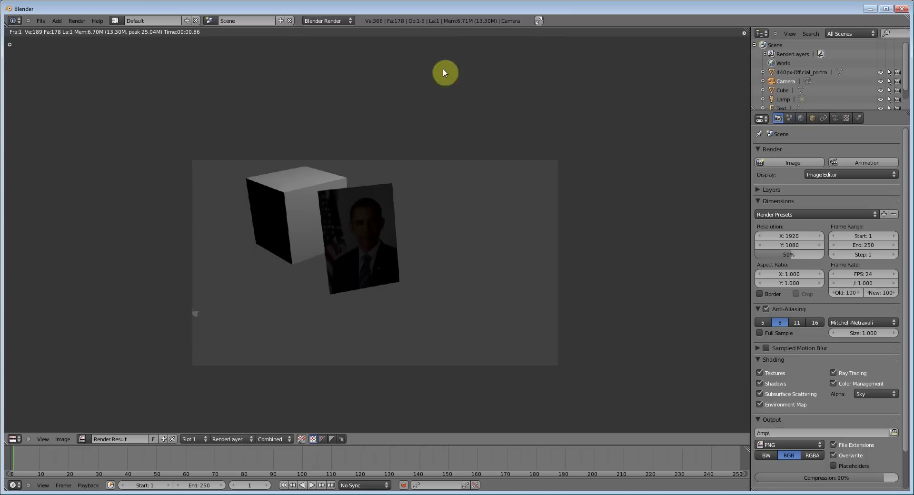
click(538, 20)
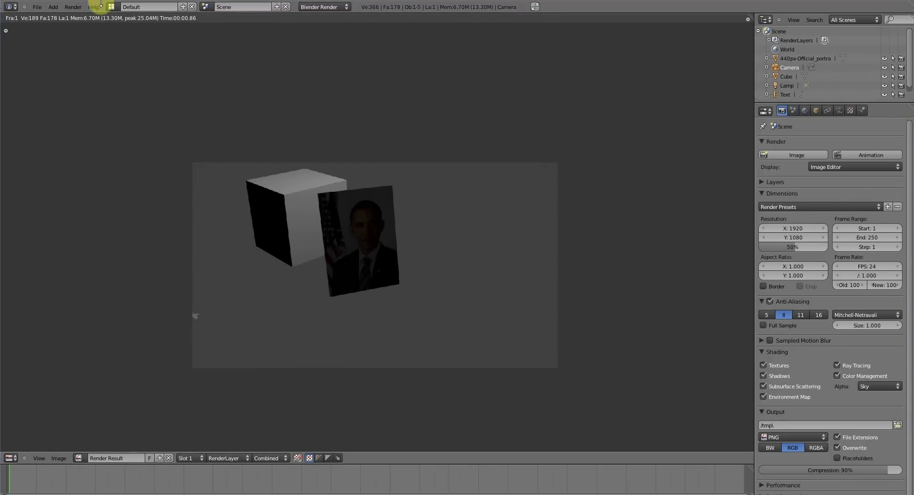
- Leave the render view and delete the portrait image plane, keeping cube, Text, camera and lamp
key(Escape)
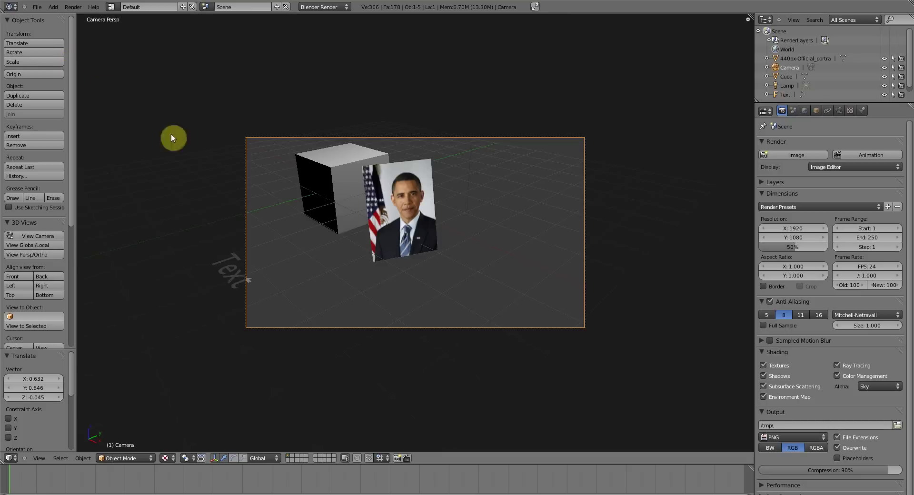
mouse_move(173, 138)
middle_down()
mouse_move(279, 178)
mouse_move(122, 181)
mouse_move(184, 193)
middle_up()
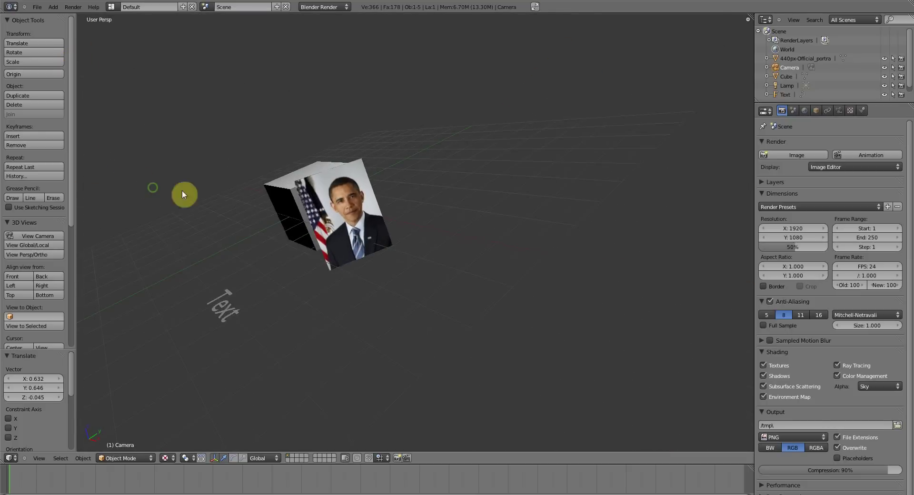
right_click(349, 212)
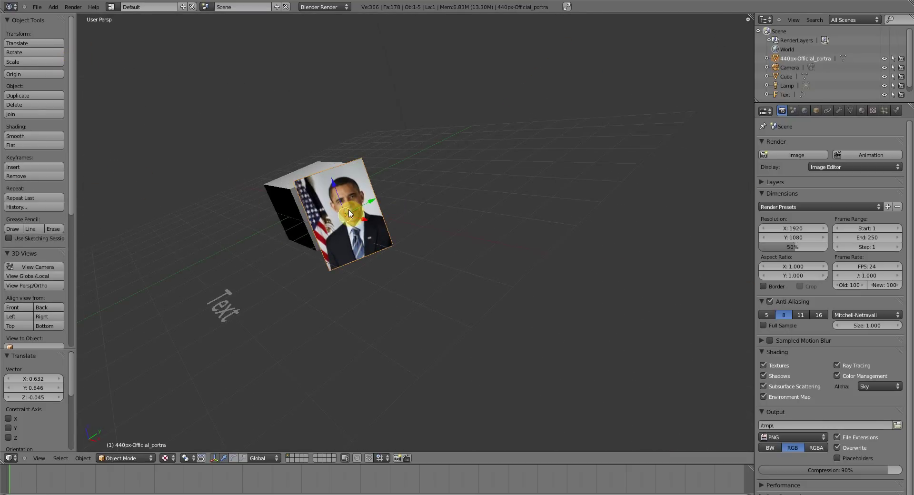
key(x)
click(349, 213)
middle_drag(351, 239, 332, 225)
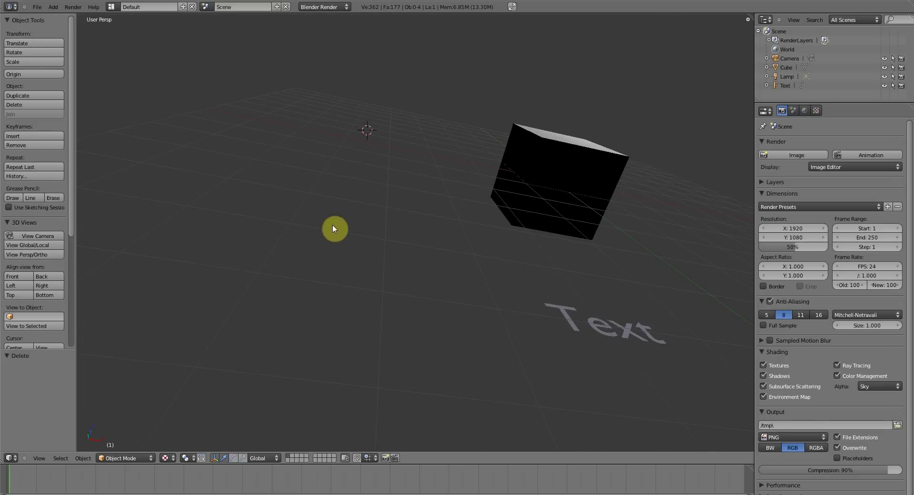
middle_drag(457, 232, 312, 249)
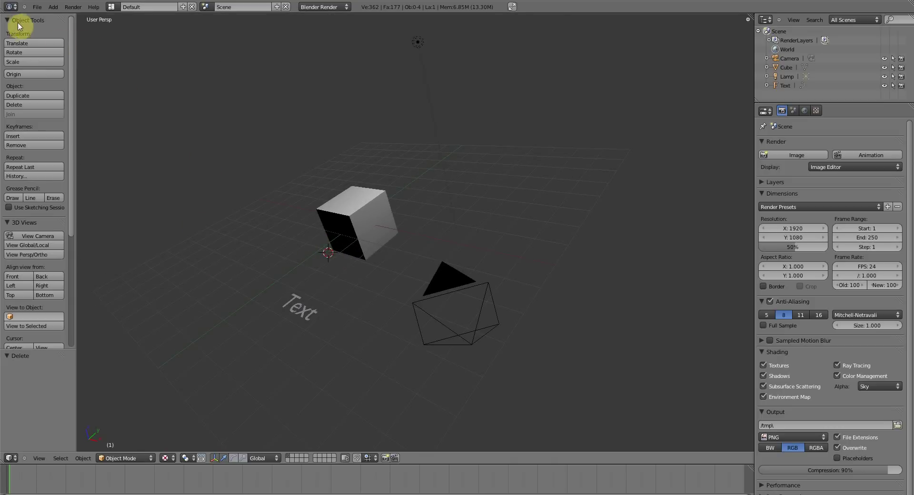
- Pick the portrait JPG in the Images as Planes importer with Shadeless material mapping enabled
click(37, 7)
mouse_move(67, 152)
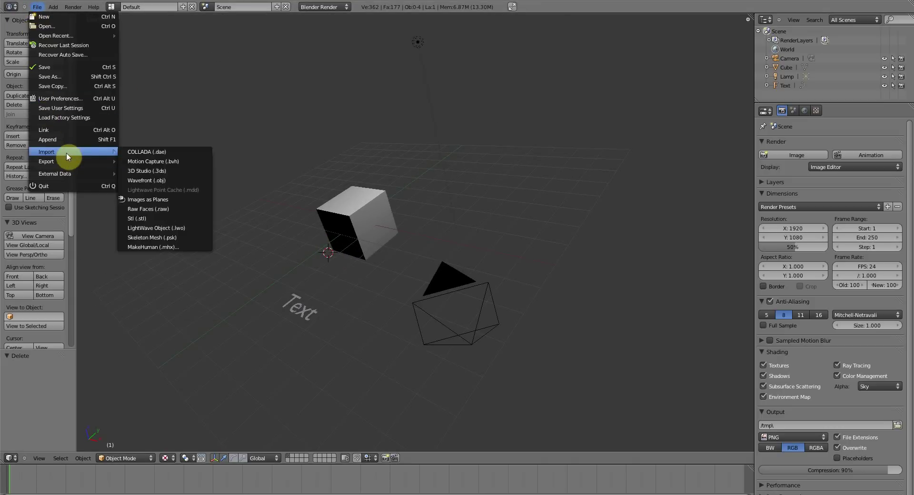
click(142, 201)
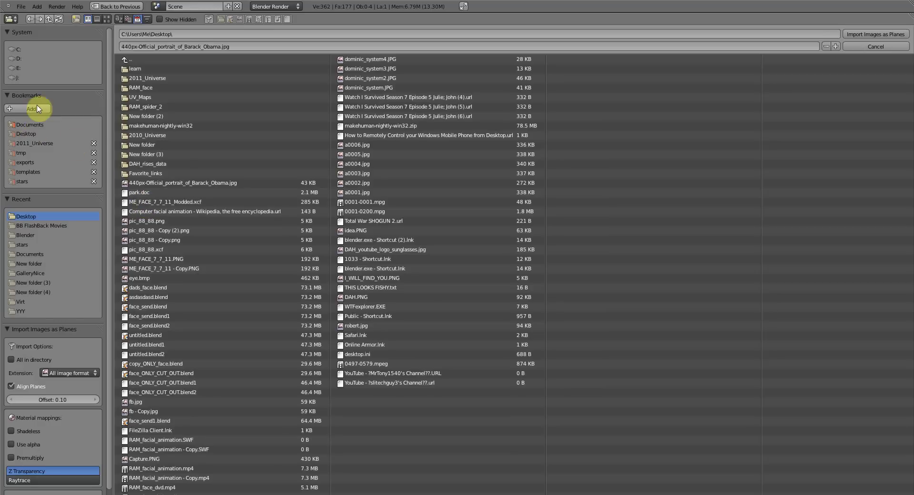
click(211, 181)
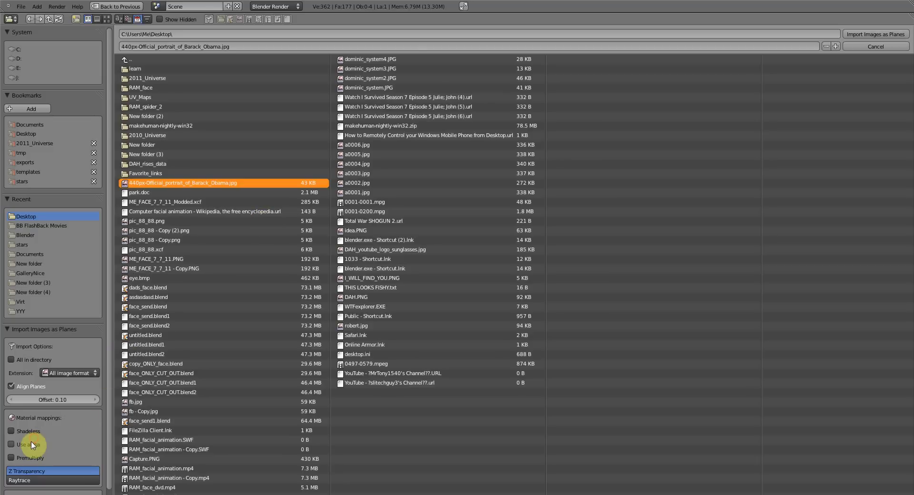
scroll(33, 410, down, 2)
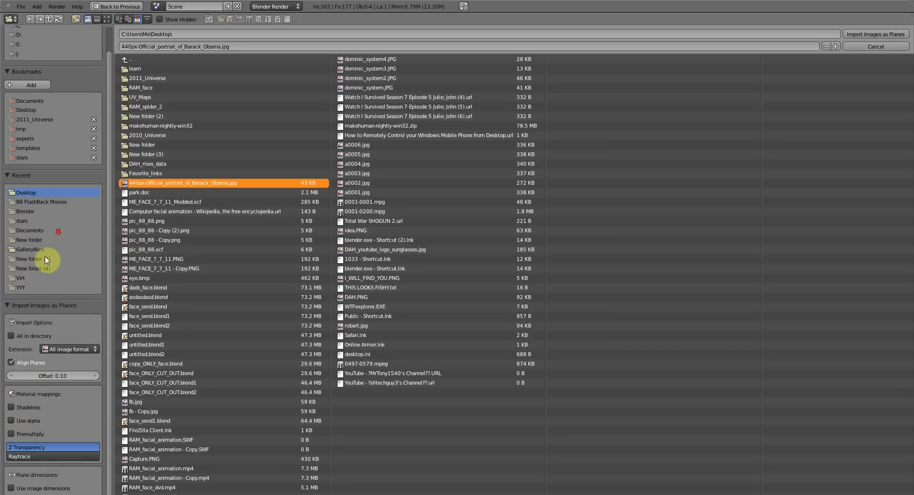
click(42, 408)
- Import the portrait as an image plane and rotate it upright about the X axis
click(878, 34)
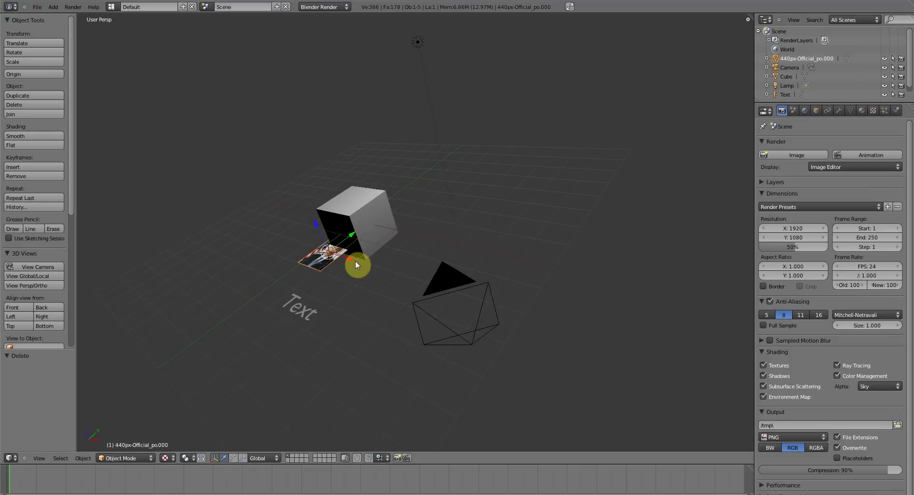
key(r)
key(x)
click(346, 217)
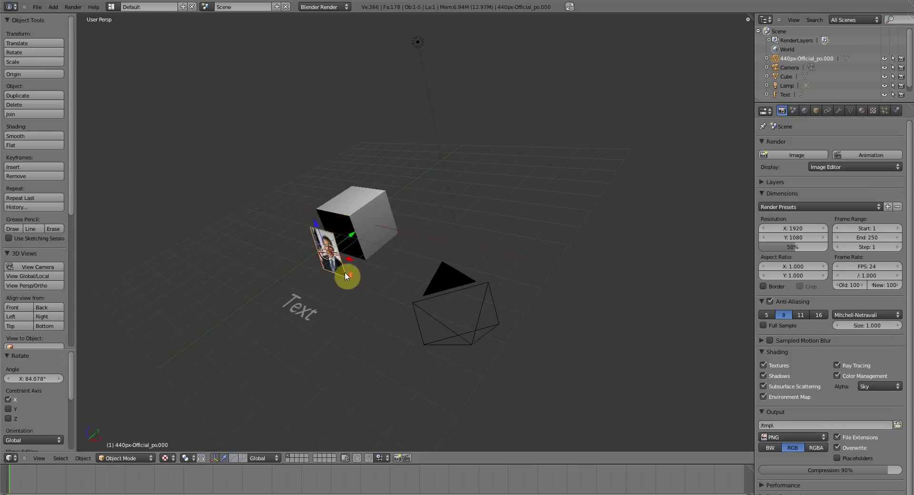
scroll(333, 266, up, 5)
scroll(331, 266, down, 5)
scroll(352, 264, up, 2)
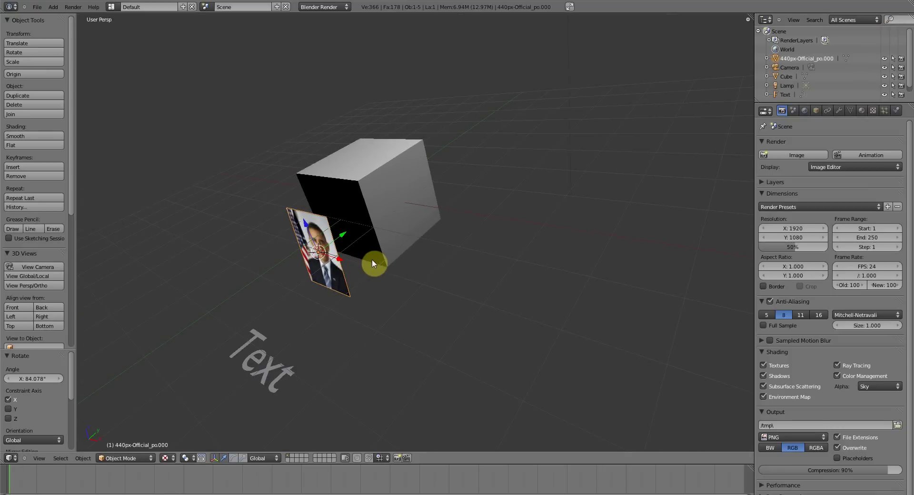
- Turn the photo plane around the global Z axis
key(r)
key(y)
key(z)
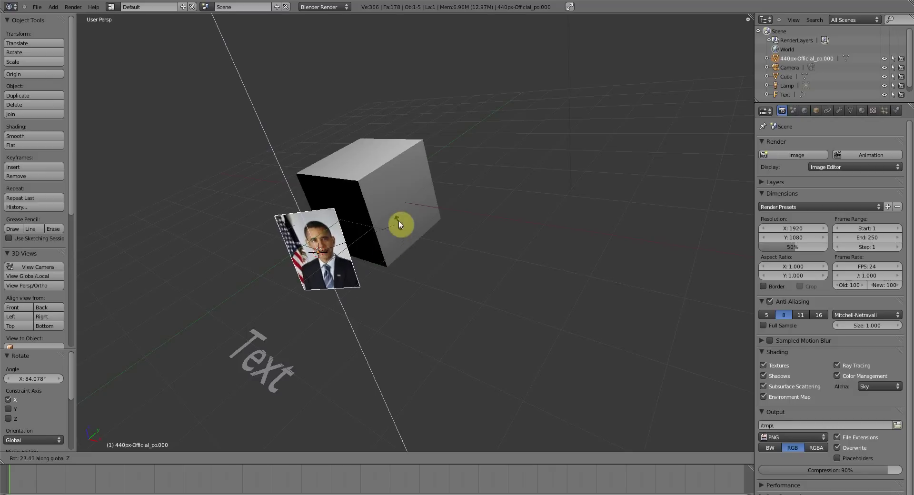
click(369, 223)
- Slide the photo plane along the X axis to a new position
middle_drag(370, 224, 439, 231)
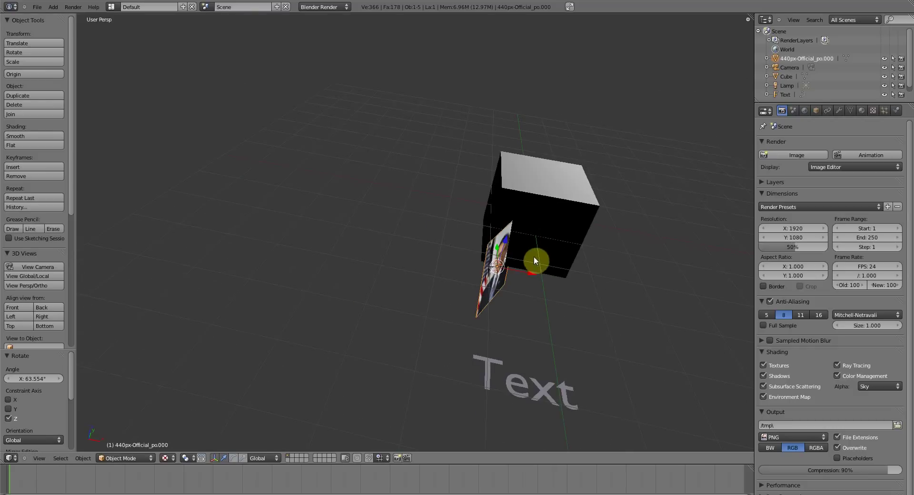
key(g)
key(x)
click(601, 299)
scroll(492, 275, up, 5)
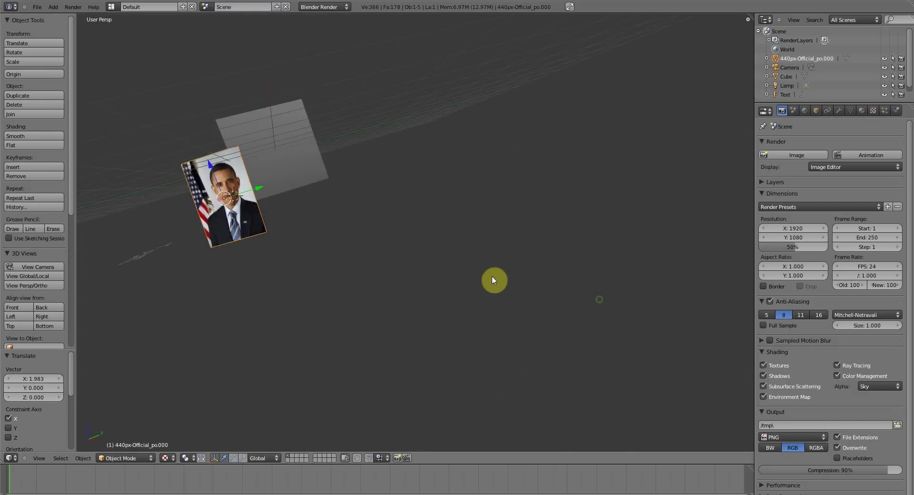
- In camera view, place the plane in front of the cube, just to its right, and render it
key(KP_0)
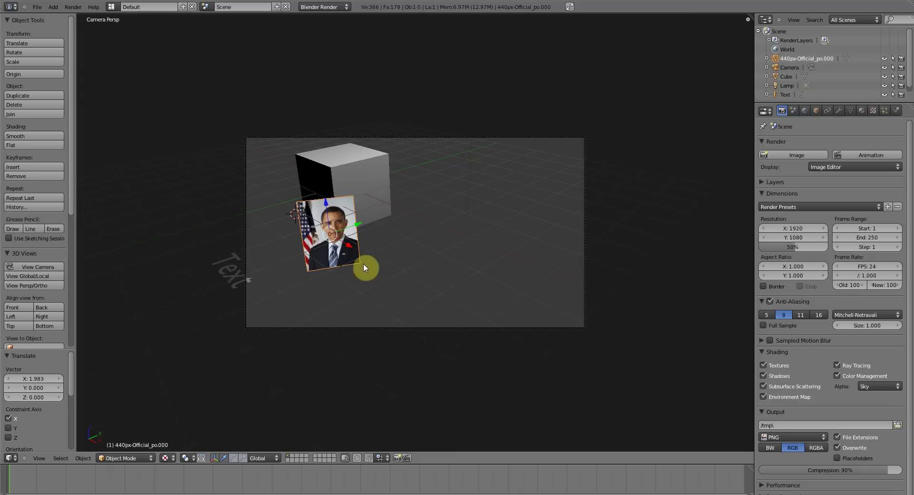
key(g)
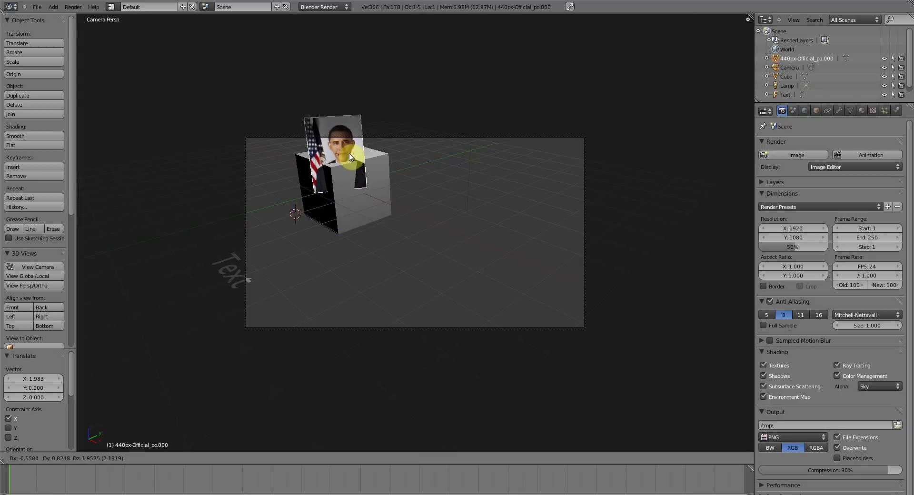
click(402, 211)
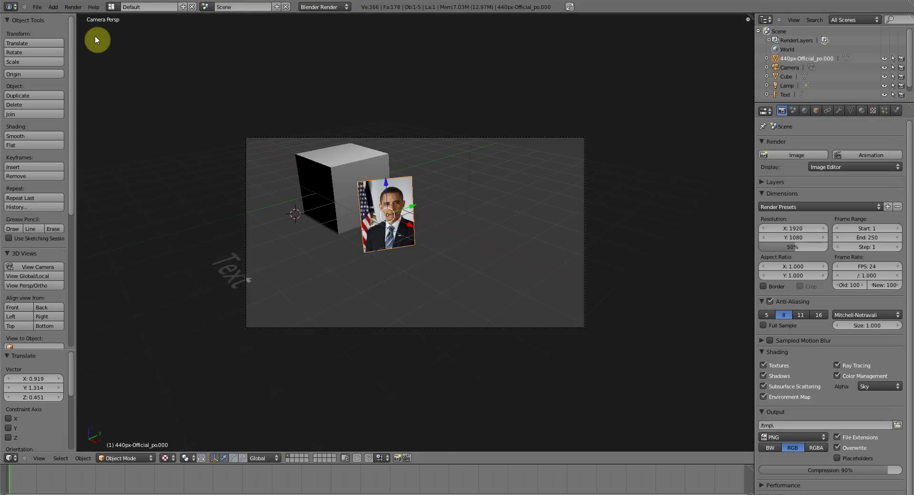
key(F12)
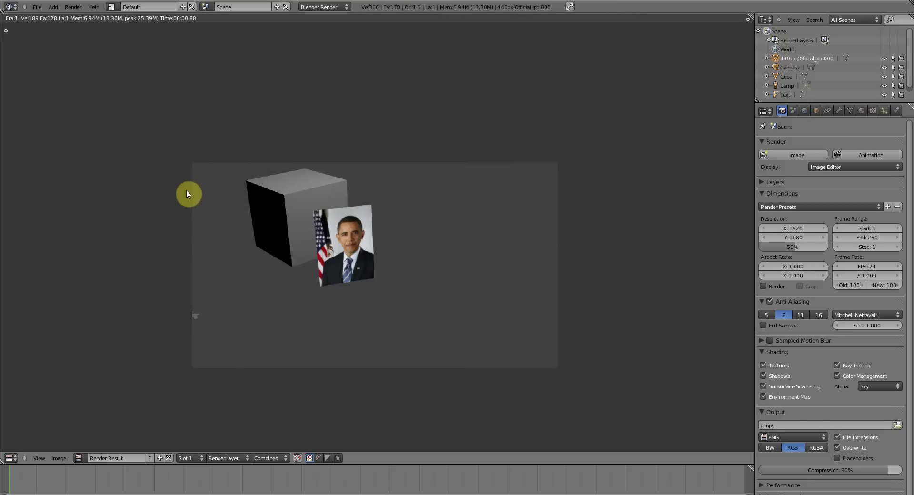
- Zoom around the render of the cube and photo plane, exit full-screen, minimize the console, and close the render
scroll(310, 283, up, 4)
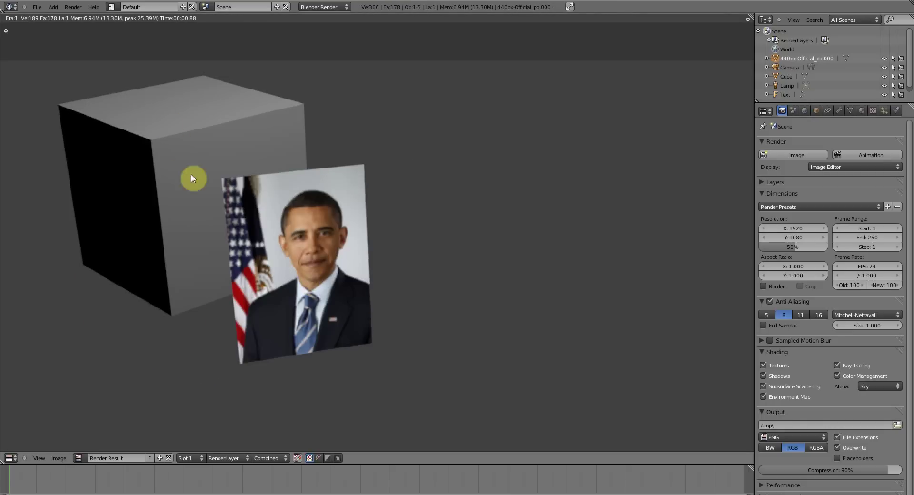
scroll(102, 186, down, 5)
scroll(101, 184, up, 6)
scroll(98, 182, down, 5)
scroll(165, 182, up, 4)
scroll(278, 190, down, 5)
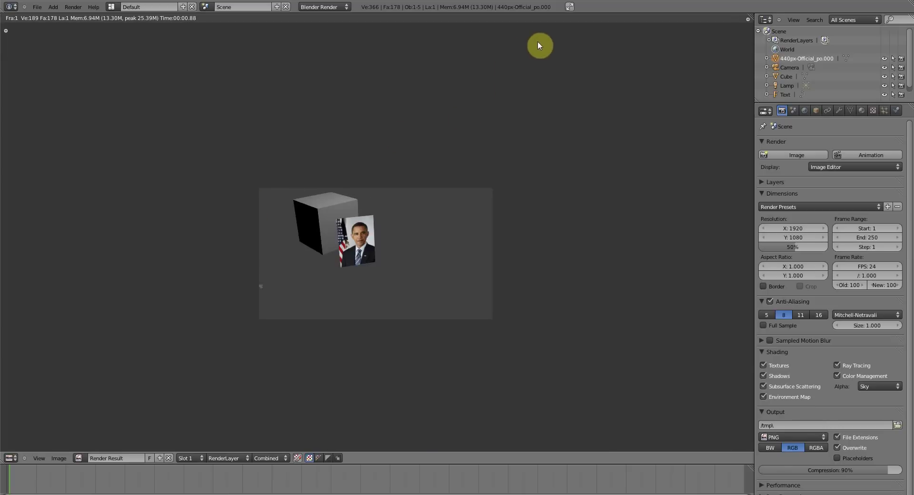
click(570, 7)
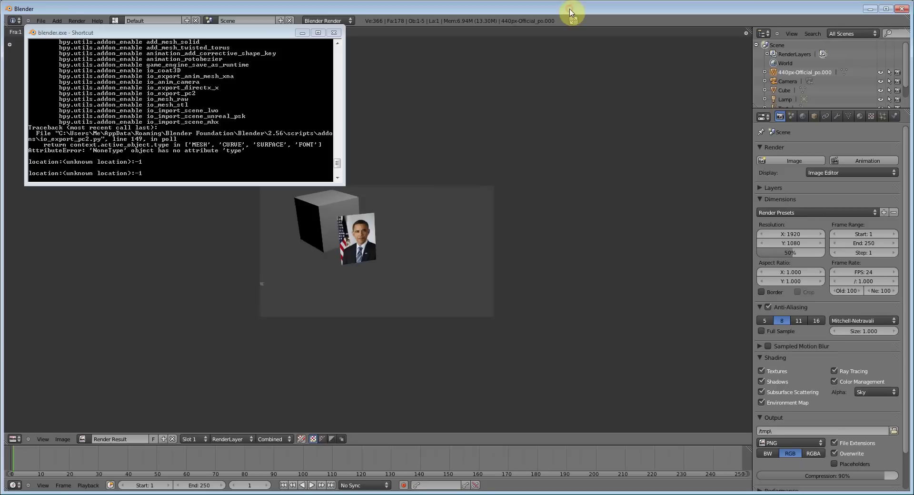
click(302, 34)
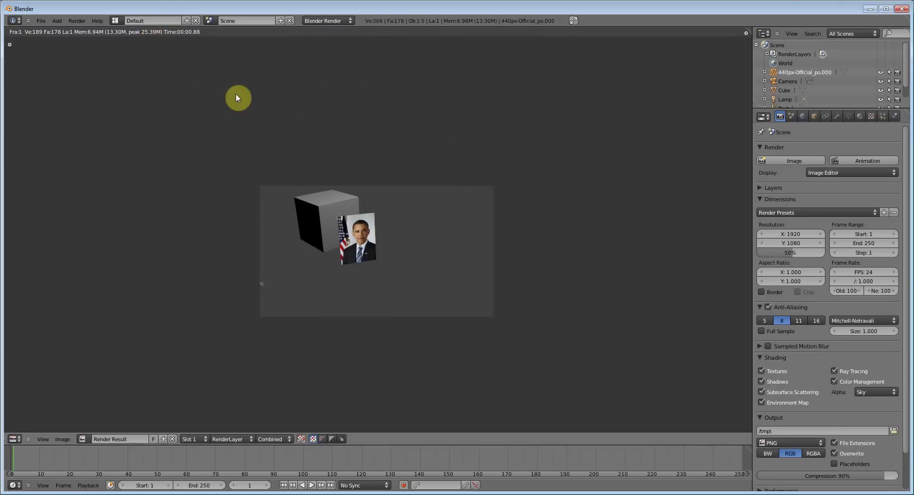
key(Escape)
- Orbit, pan and zoom around the upright portrait plane and the cube to inspect them
middle_drag(250, 114, 202, 187)
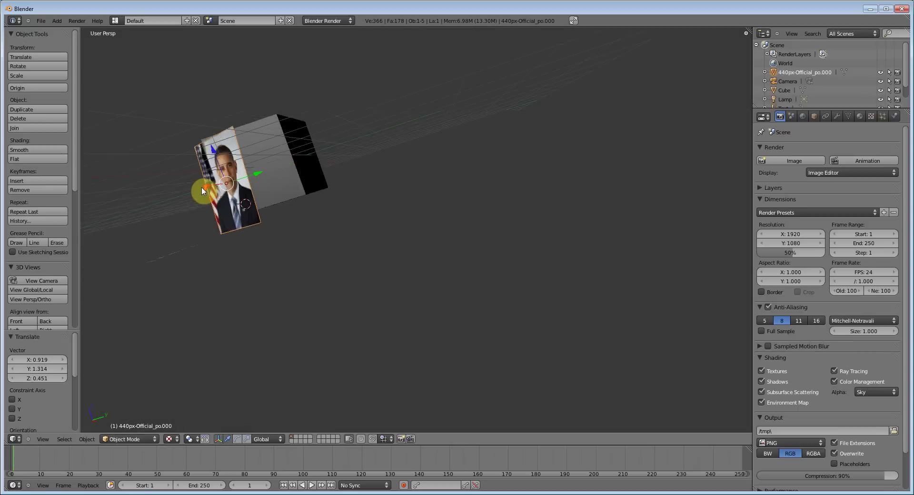
scroll(201, 186, down, 5)
scroll(241, 202, up, 8)
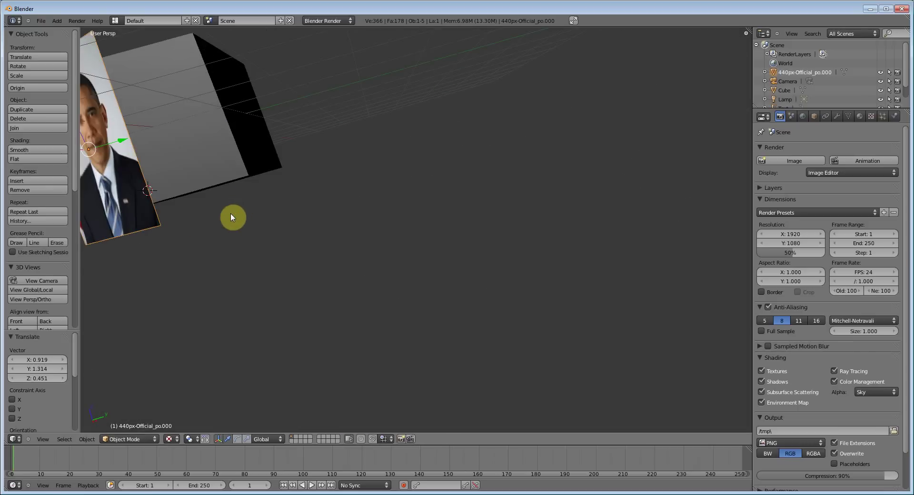
shift+middle_drag(218, 231, 378, 289)
scroll(373, 249, up, 8)
scroll(318, 225, down, 8)
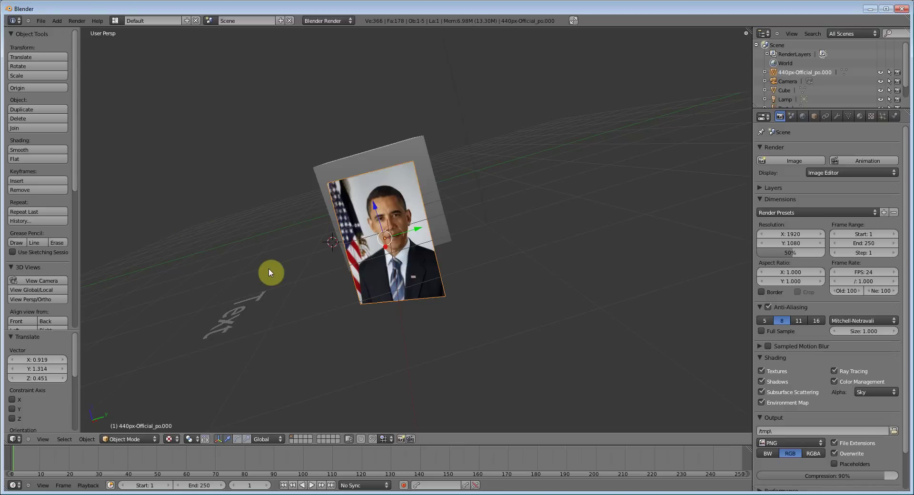
middle_drag(270, 272, 253, 285)
scroll(260, 280, up, 5)
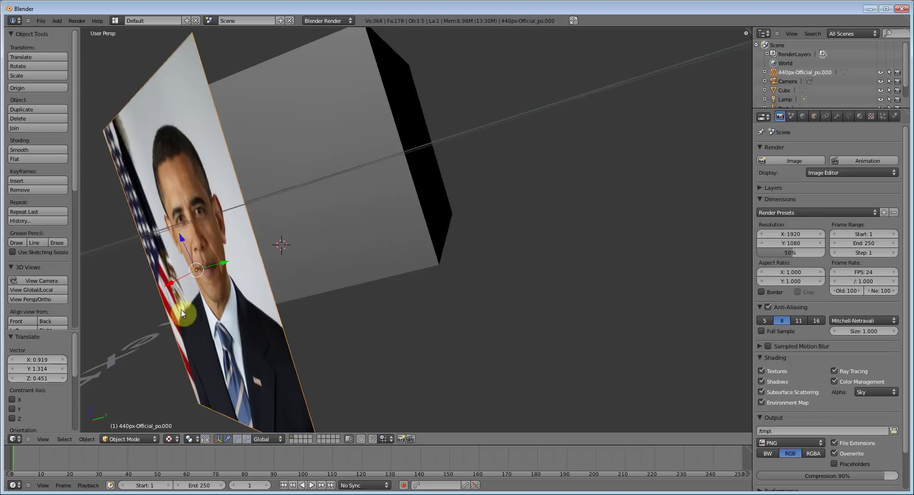
scroll(150, 359, down, 6)
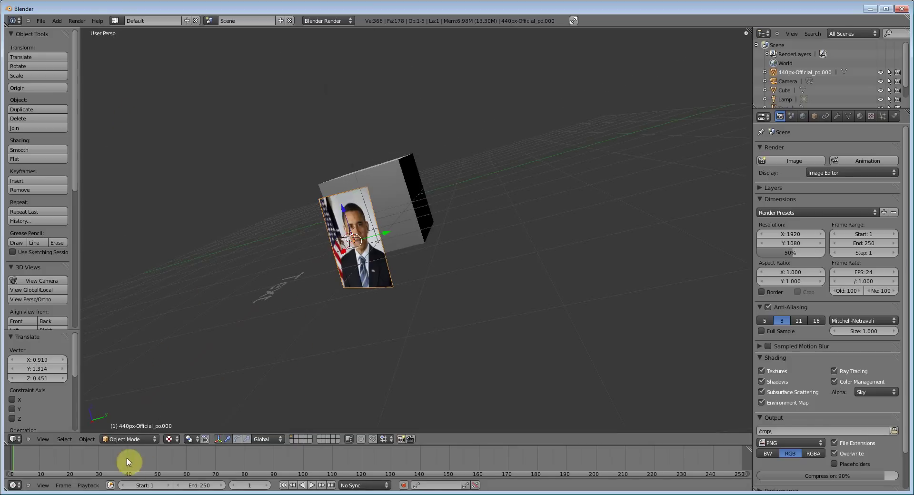
click(125, 439)
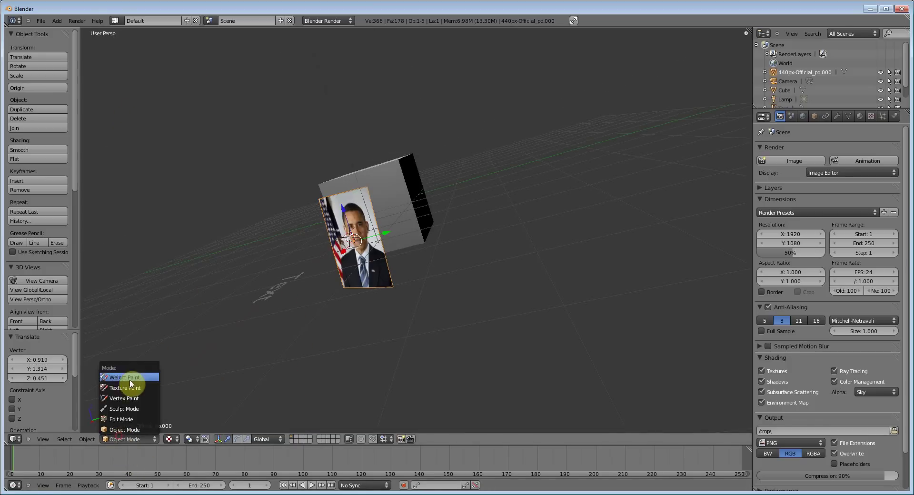
- Enter Edit Mode and subdivide the photo plane once into 4 faces
click(132, 420)
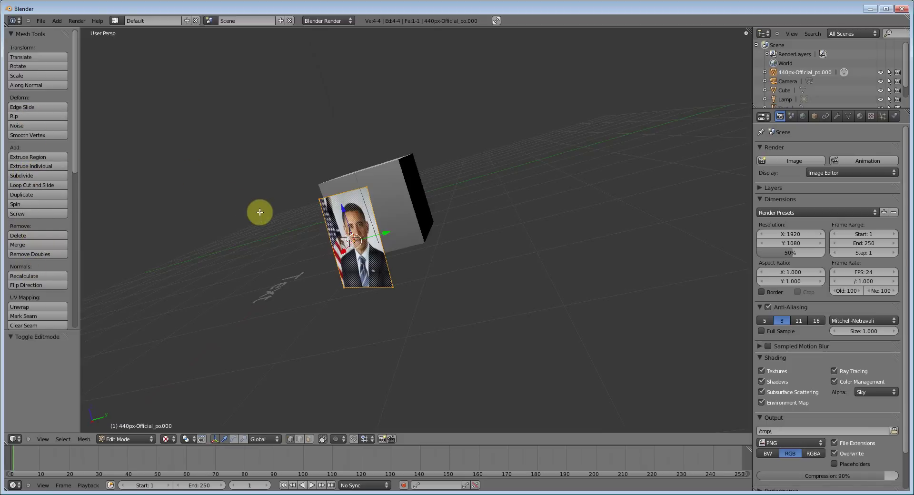
key(t)
key(t)
key(t)
key(t)
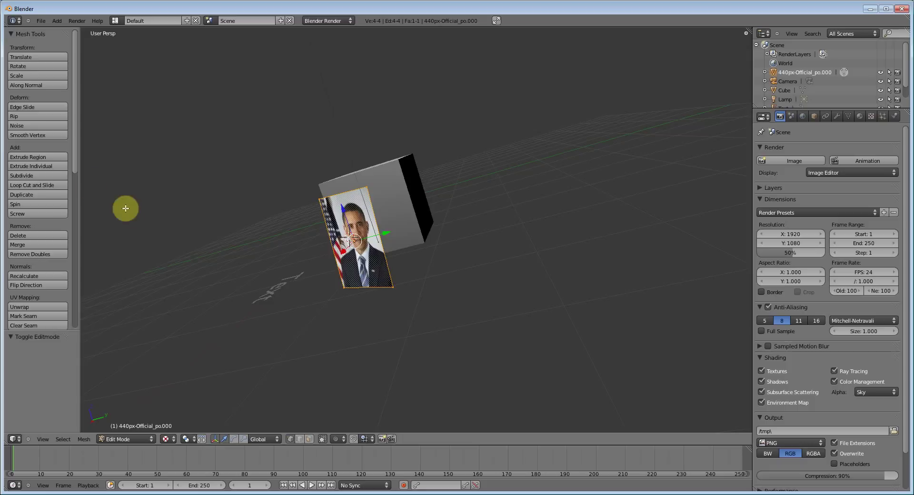
key(t)
key(t)
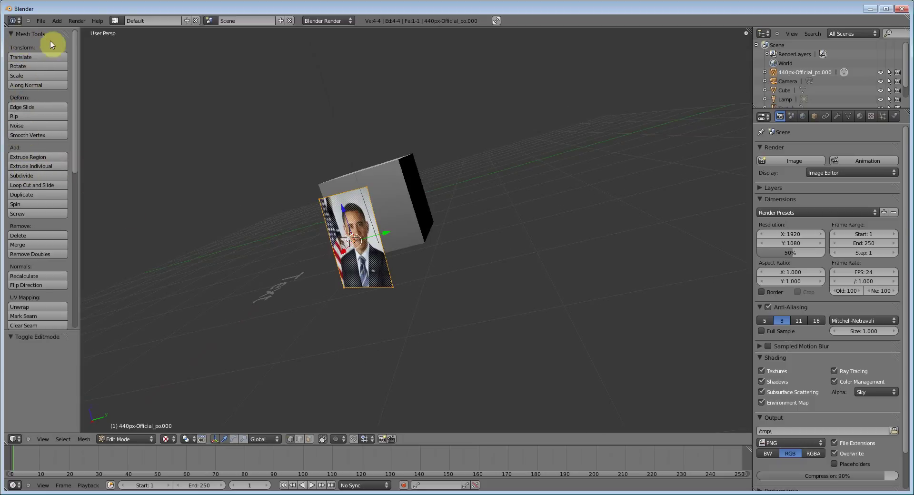
click(25, 177)
scroll(251, 279, up, 3)
scroll(260, 281, down, 1)
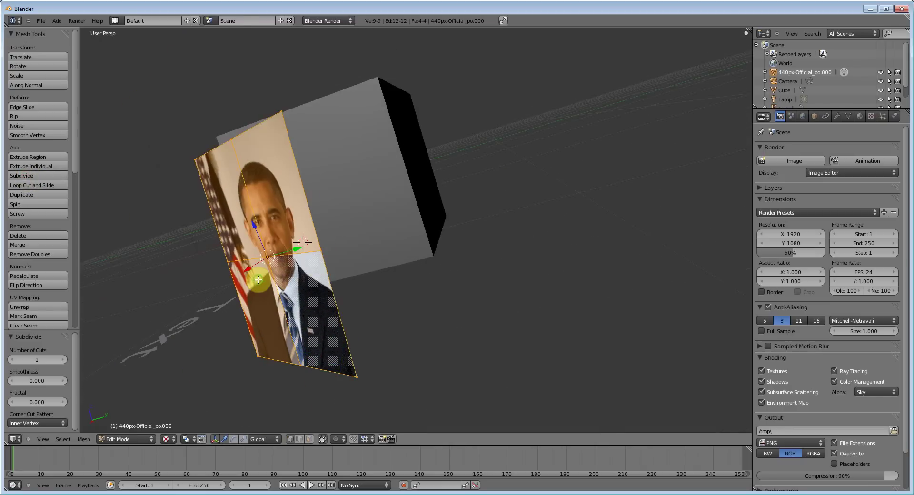
scroll(268, 280, up, 1)
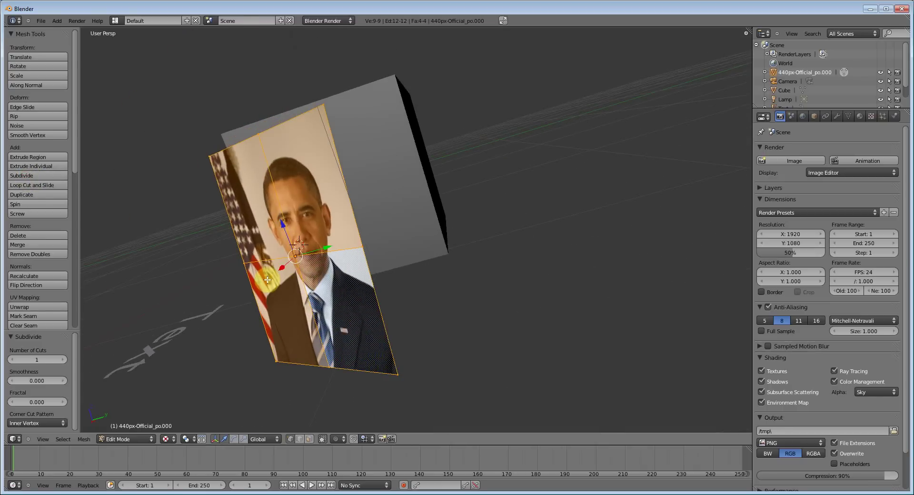
- Subdivide the plane twice more, to 16 and then 64 faces
click(25, 176)
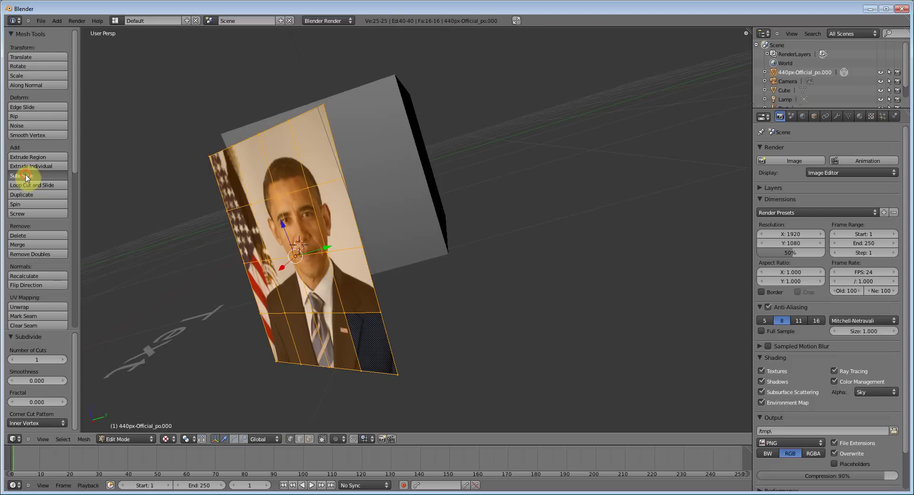
click(26, 178)
middle_drag(104, 193, 102, 217)
scroll(126, 198, up, 5)
scroll(118, 221, down, 4)
scroll(100, 217, up, 5)
scroll(100, 217, down, 5)
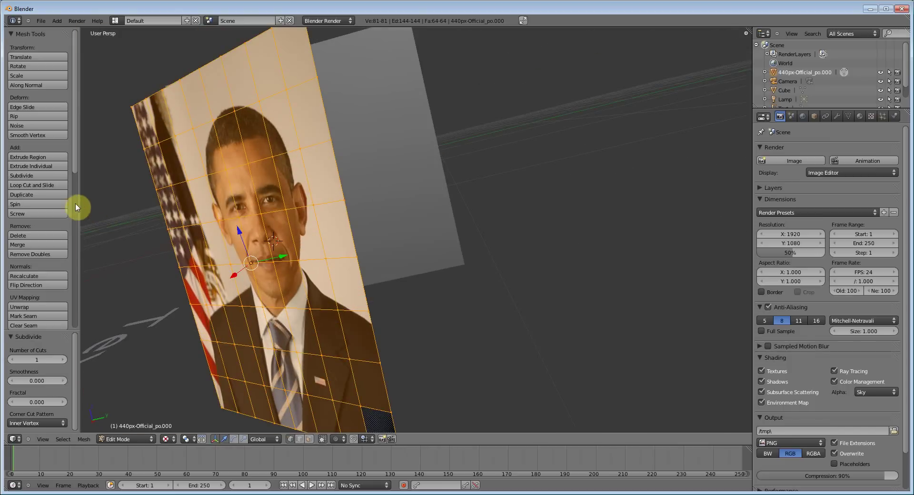
- Keep subdividing to 256, 1024 and finally 4096 faces (4225 vertices)
click(53, 177)
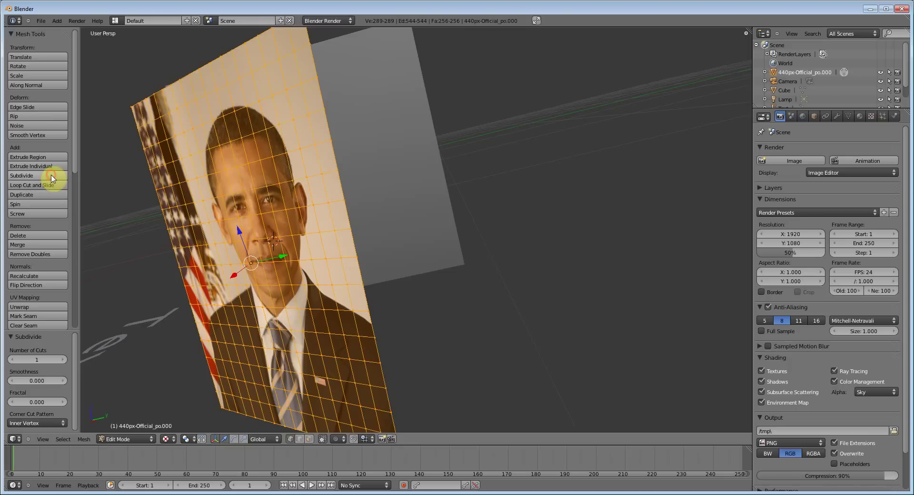
mouse_move(286, 276)
middle_down()
mouse_move(320, 245)
mouse_move(308, 275)
mouse_move(287, 276)
middle_up()
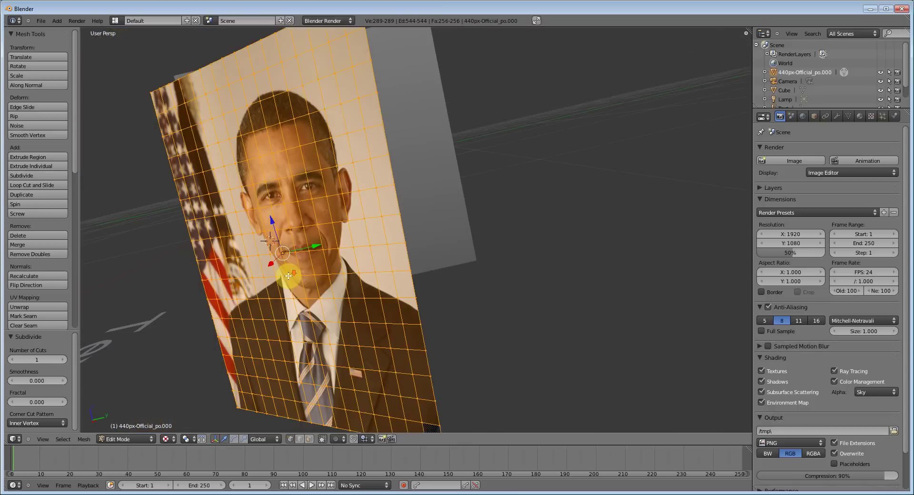
click(58, 177)
scroll(157, 230, up, 3)
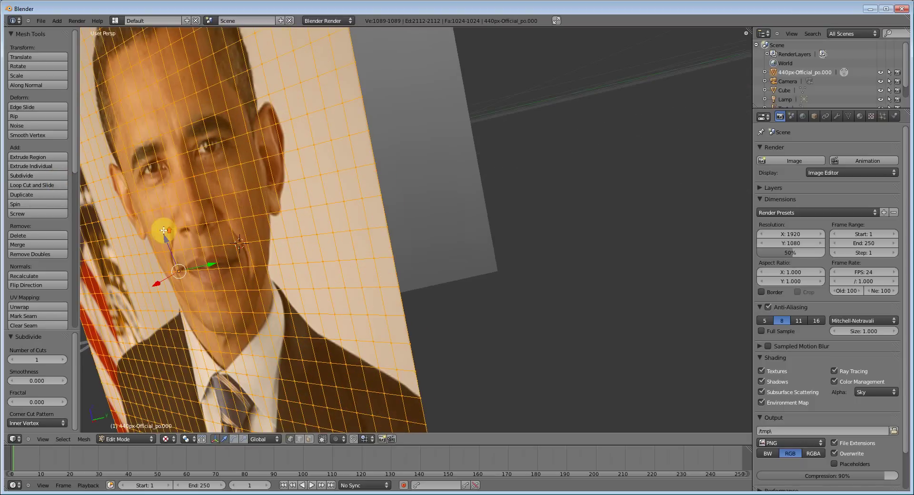
scroll(124, 211, down, 3)
click(37, 177)
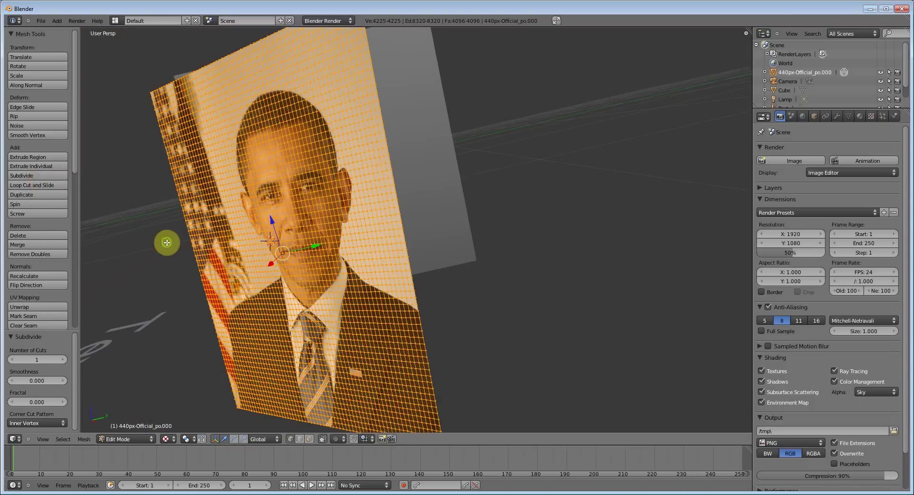
middle_drag(167, 240, 288, 300)
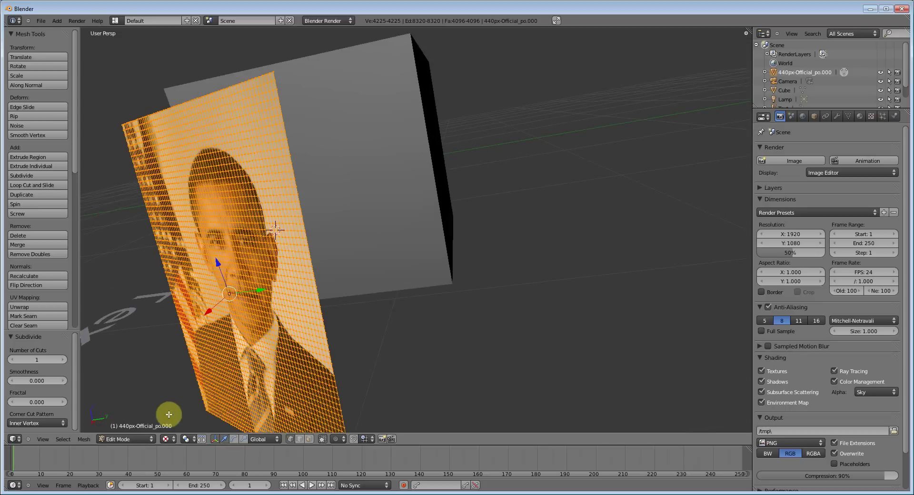
- Switch the photo plane to Sculpt Mode and pick the Grab brush
click(149, 439)
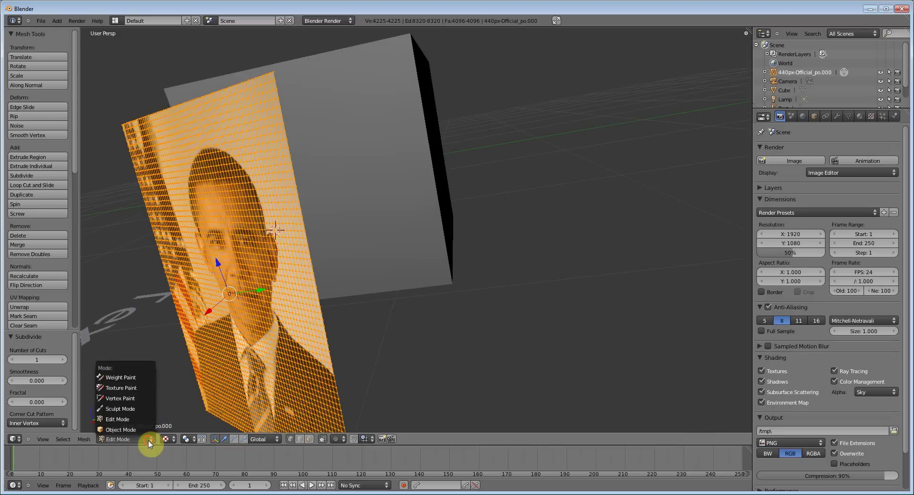
click(120, 408)
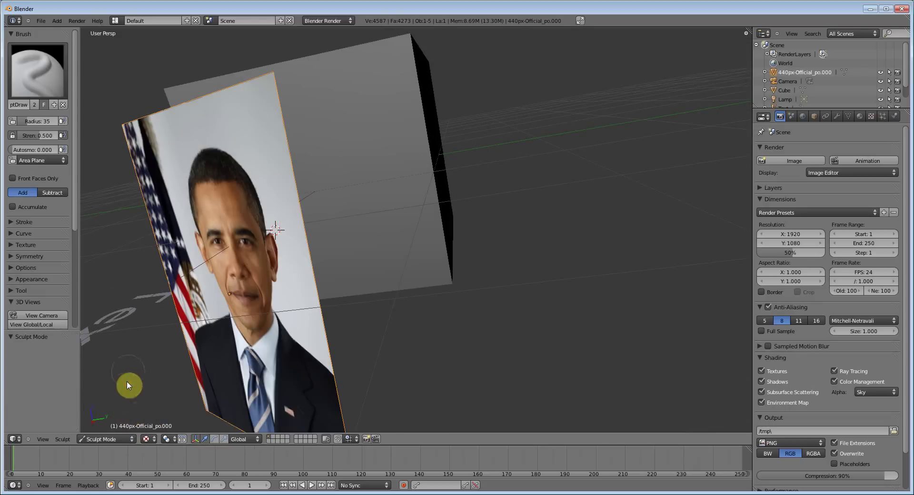
middle_drag(181, 292, 167, 289)
click(42, 72)
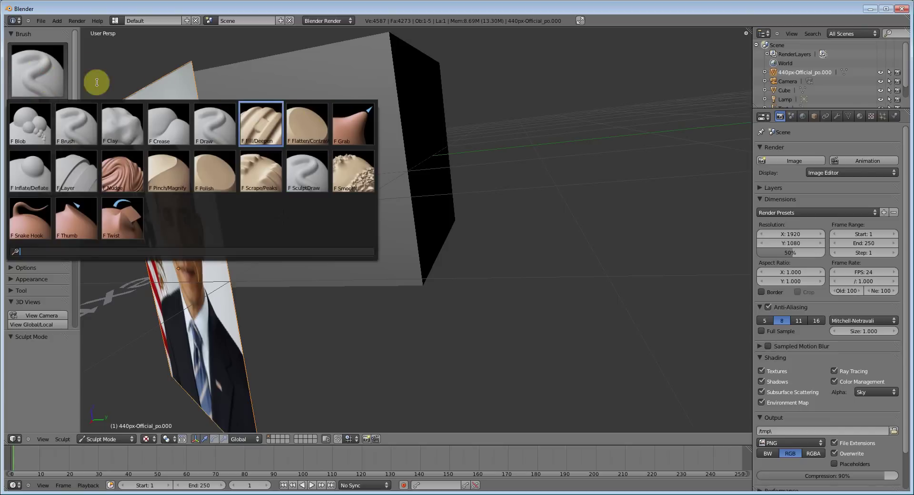
click(354, 141)
scroll(36, 303, down, 5)
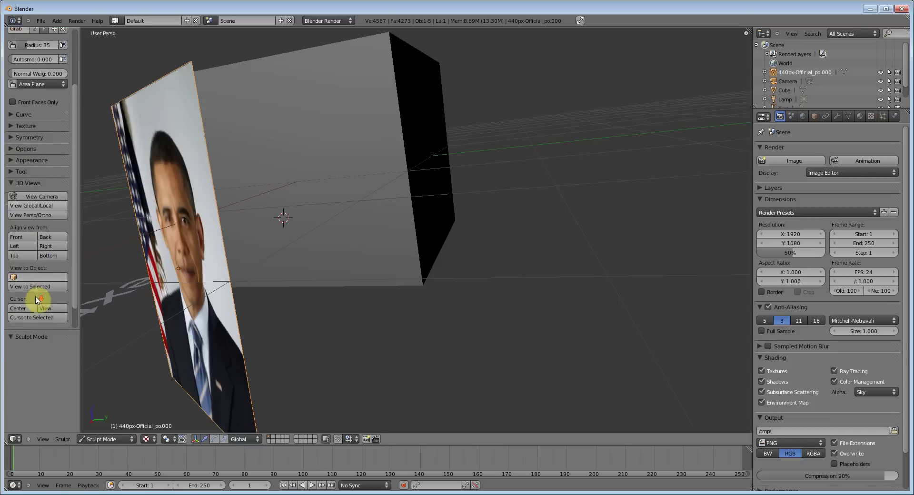
scroll(36, 300, up, 5)
scroll(31, 285, down, 2)
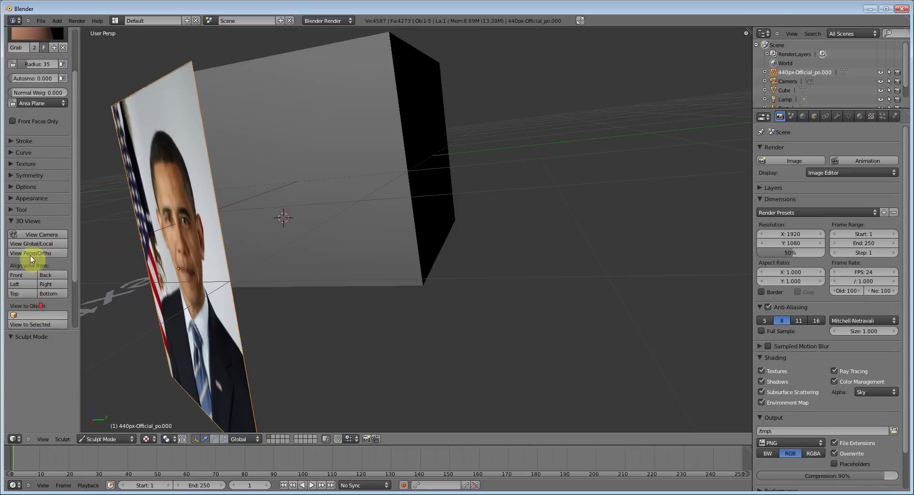
- Confirm Grab as the sculpt brush in the Tool panel's brush list
click(12, 210)
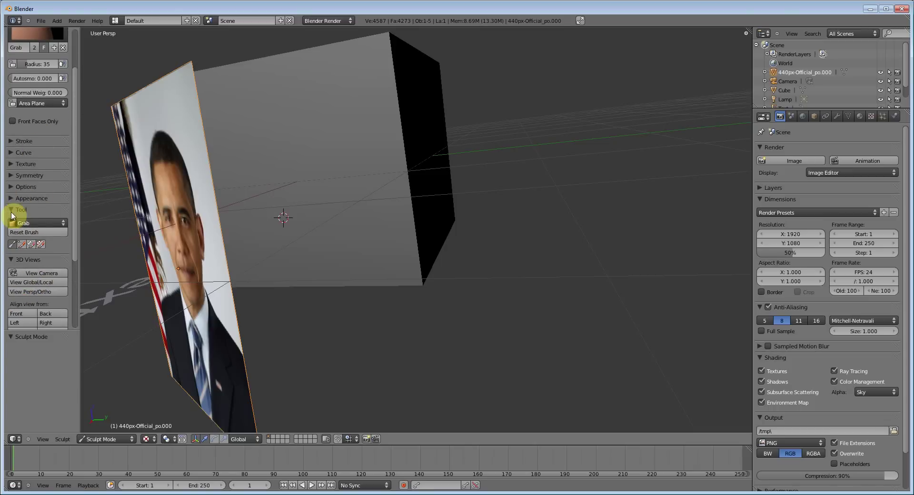
click(34, 222)
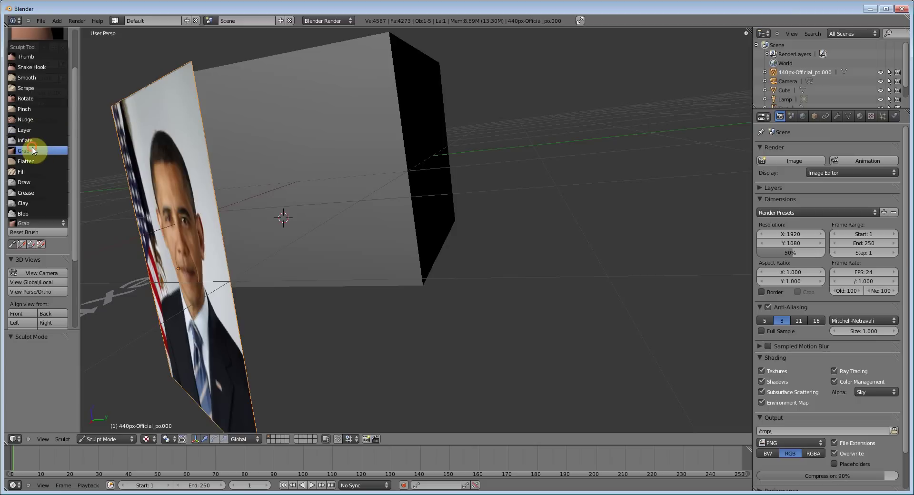
click(33, 151)
click(43, 223)
click(41, 153)
scroll(114, 311, up, 3)
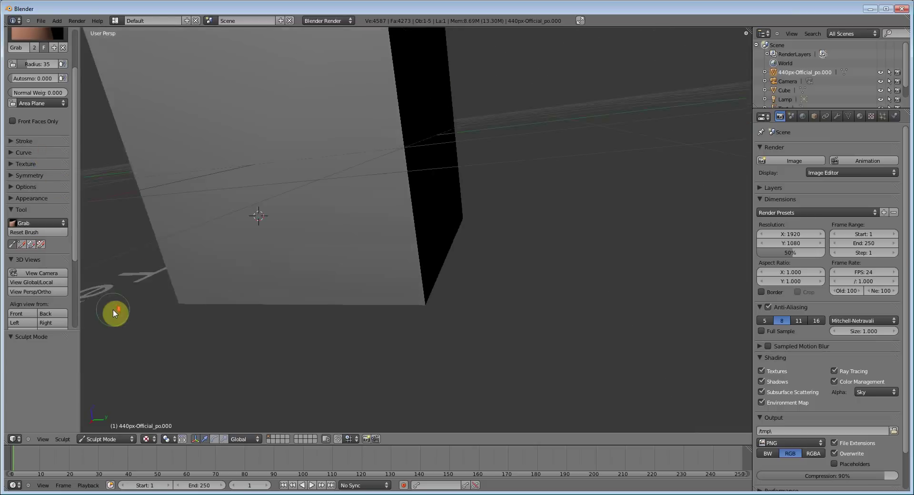
scroll(114, 311, down, 7)
- Face the photo plane and pull the face region up and left with Grab
key(t)
key(t)
key(t)
key(t)
key(t)
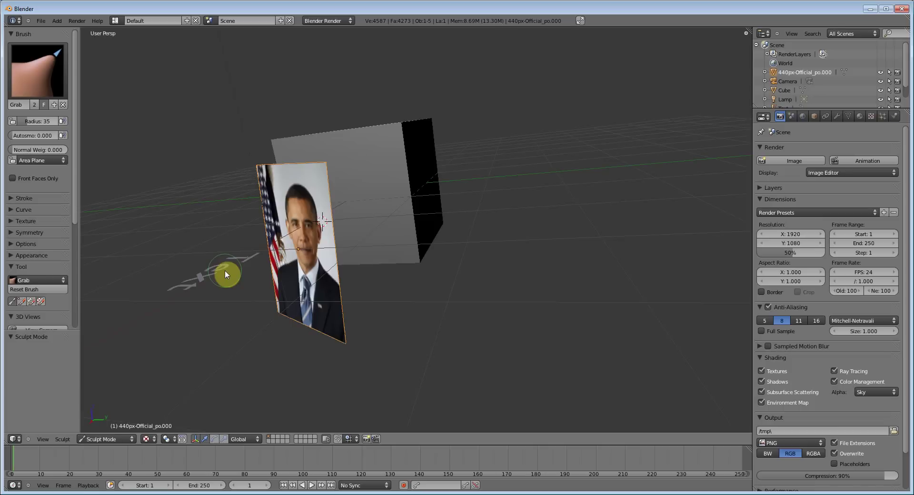
key(t)
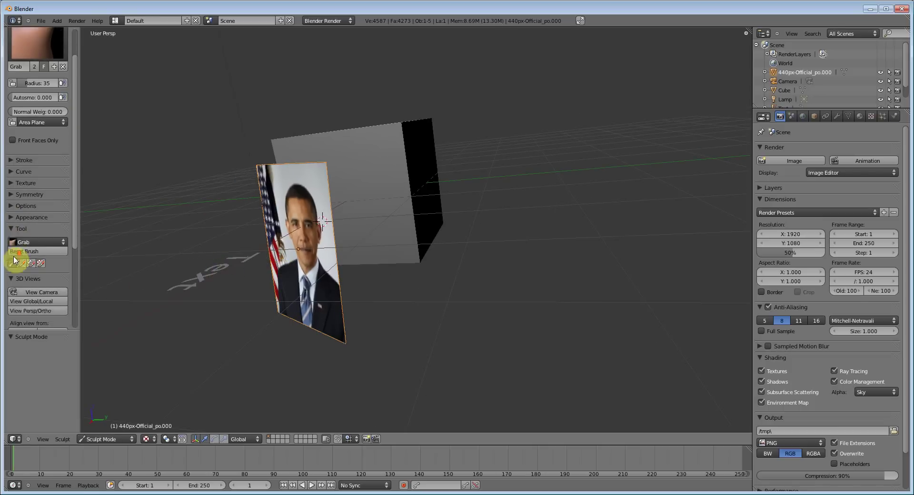
scroll(267, 245, up, 3)
middle_drag(267, 242, 244, 232)
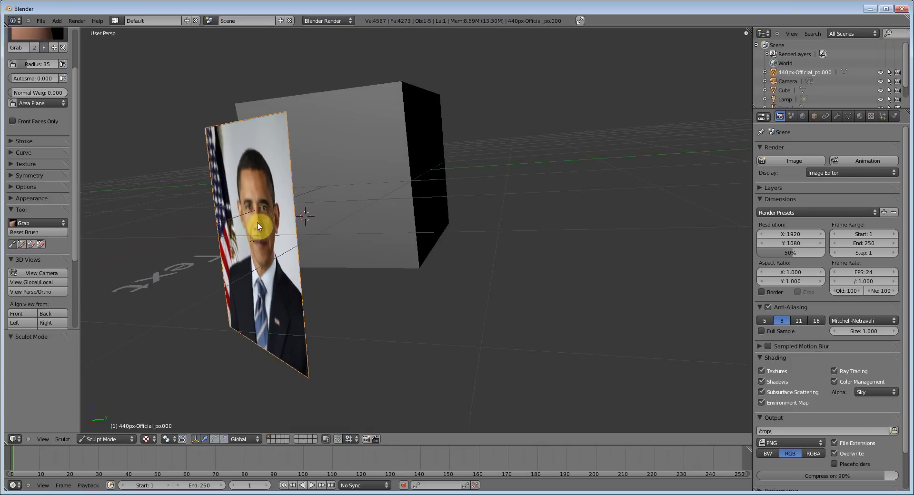
mouse_move(255, 226)
mouse_down()
mouse_move(243, 206)
mouse_move(245, 186)
mouse_up()
middle_drag(243, 187, 324, 228)
mouse_move(399, 204)
mouse_down()
mouse_move(428, 203)
mouse_move(407, 201)
mouse_up()
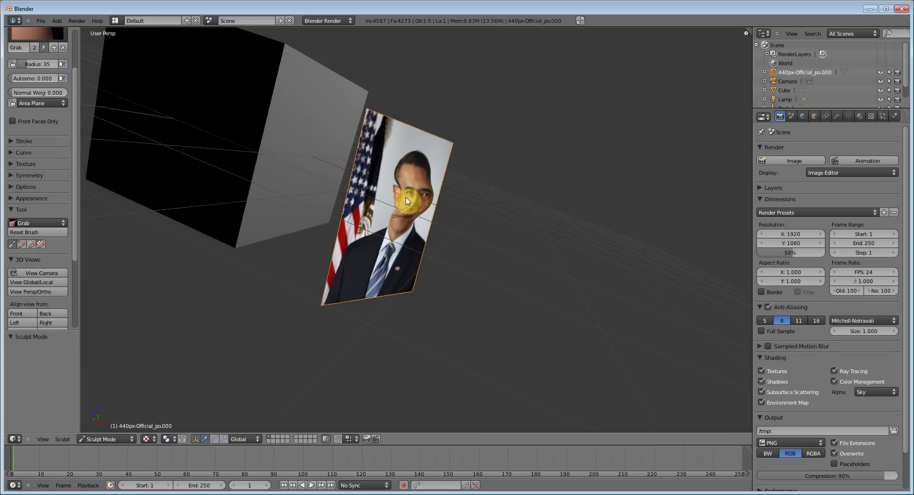
mouse_move(411, 204)
middle_down()
mouse_move(204, 229)
mouse_move(286, 244)
mouse_move(272, 261)
mouse_move(379, 238)
mouse_move(319, 235)
middle_up()
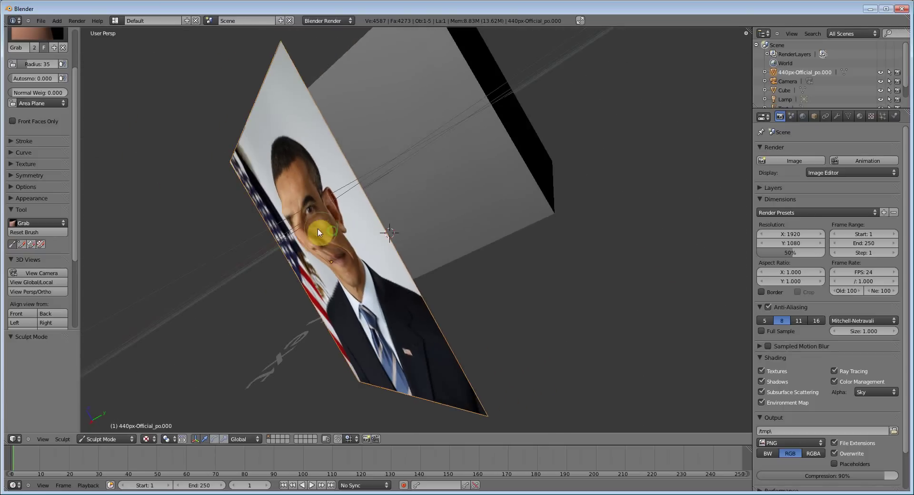
- Smear and stretch the nose down-left toward the flag edge, undoing a rightward pull
drag(318, 235, 294, 240)
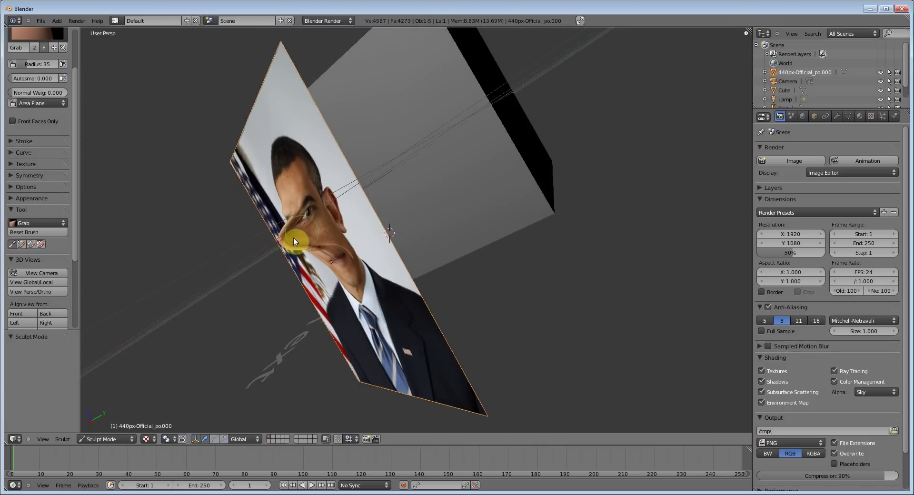
mouse_move(295, 242)
middle_down()
mouse_move(357, 249)
mouse_move(388, 225)
middle_up()
drag(295, 253, 265, 271)
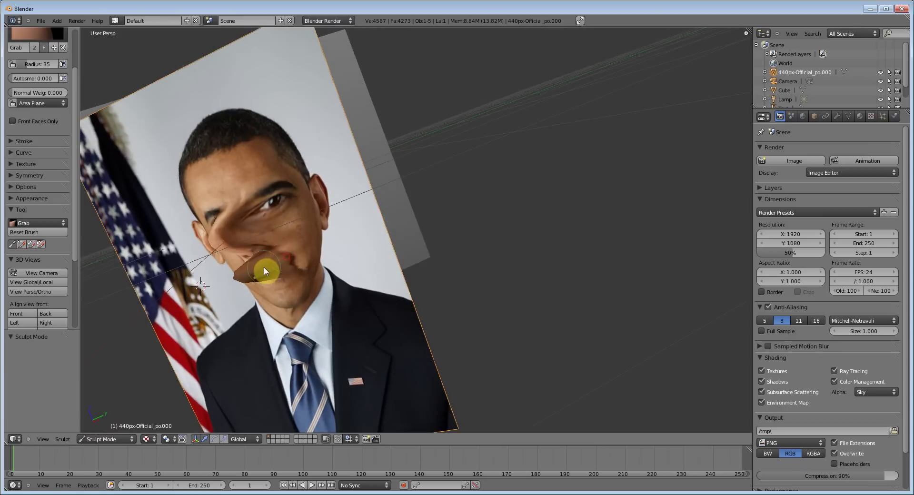
mouse_move(264, 267)
middle_down()
mouse_move(212, 255)
mouse_move(306, 214)
middle_up()
drag(306, 214, 274, 224)
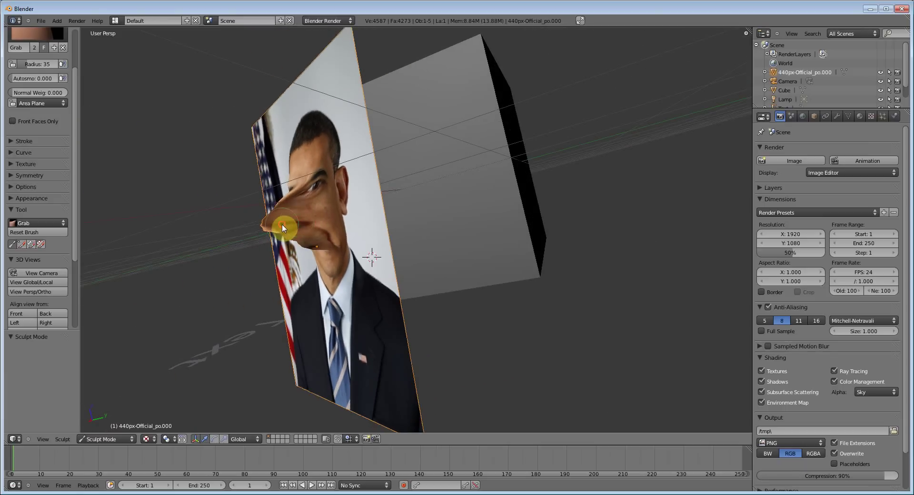
mouse_move(282, 228)
middle_down()
mouse_move(456, 243)
mouse_move(462, 234)
mouse_move(479, 254)
mouse_move(458, 225)
mouse_move(402, 221)
middle_up()
mouse_move(402, 220)
mouse_down()
mouse_move(418, 220)
mouse_move(388, 190)
mouse_move(430, 193)
mouse_up()
key(ctrl+z)
- Pull the nose further left and drag the mouth and chin down-left
mouse_move(428, 188)
middle_down()
mouse_move(368, 225)
mouse_move(295, 232)
mouse_move(309, 224)
middle_up()
drag(323, 215, 288, 215)
mouse_move(327, 238)
mouse_down()
mouse_move(343, 244)
mouse_move(326, 259)
mouse_up()
mouse_move(326, 259)
middle_down()
mouse_move(510, 265)
mouse_move(405, 264)
middle_up()
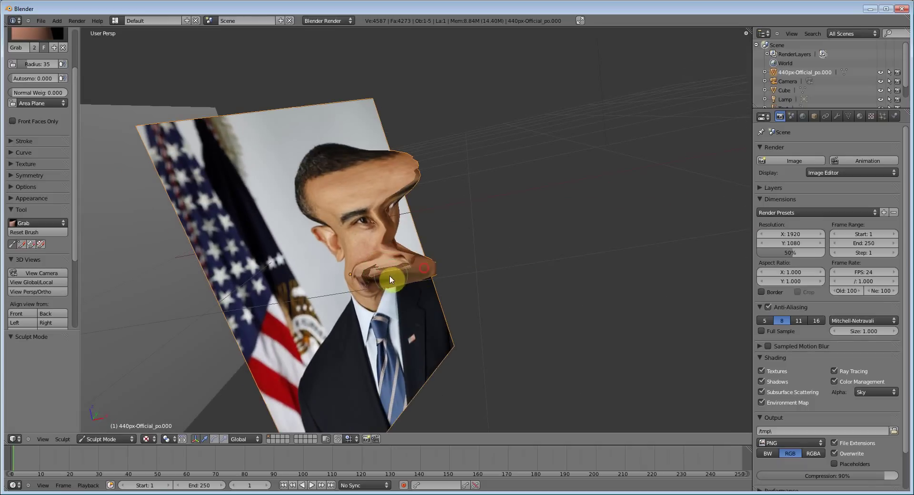
middle_drag(403, 300, 254, 256)
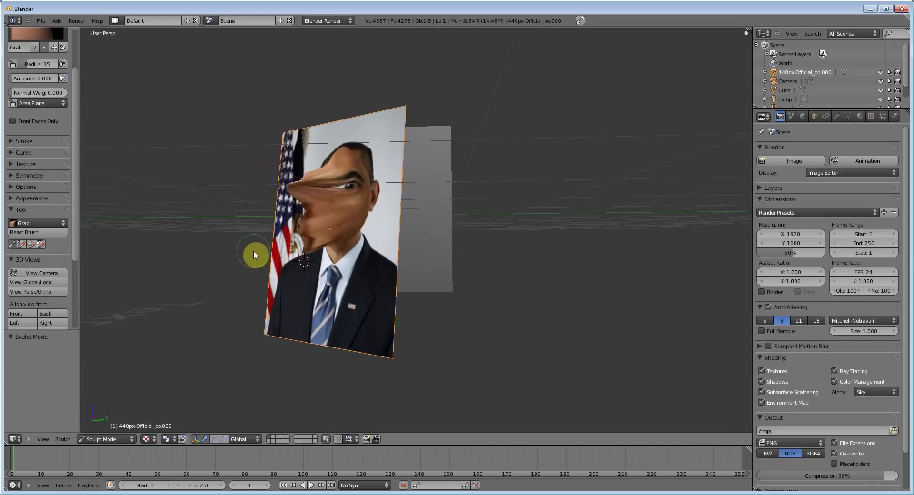
scroll(253, 252, up, 3)
- Reshape the chin, jaw and lower lip downward, then undo the face distortions
mouse_move(265, 210)
mouse_down()
mouse_move(257, 228)
mouse_move(319, 228)
mouse_move(280, 245)
mouse_move(265, 237)
mouse_move(286, 231)
mouse_up()
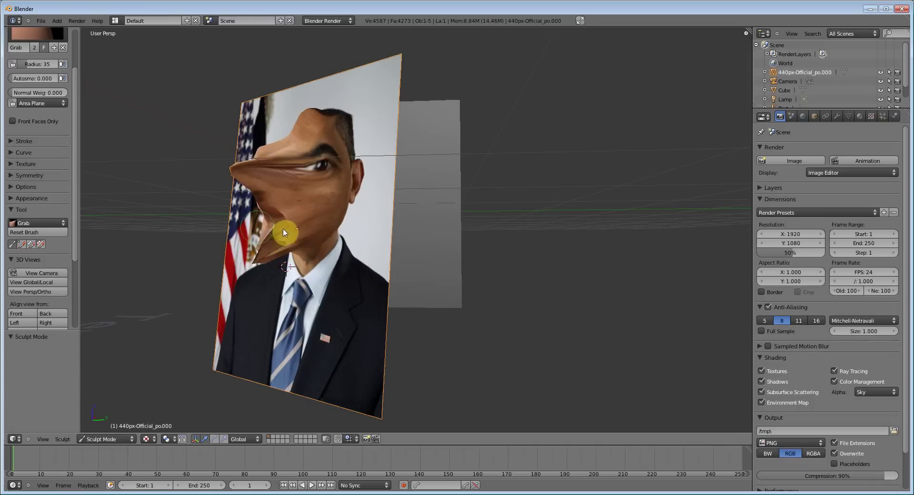
scroll(327, 251, up, 3)
mouse_move(327, 251)
middle_down()
mouse_move(424, 245)
mouse_move(376, 265)
middle_up()
scroll(425, 246, down, 2)
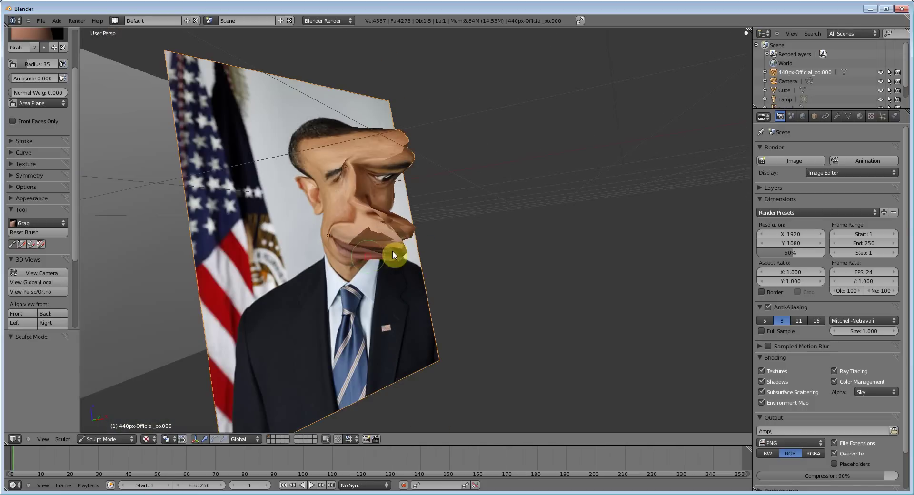
mouse_move(395, 250)
mouse_down()
mouse_move(346, 241)
mouse_move(378, 241)
mouse_move(372, 268)
mouse_move(370, 259)
mouse_move(377, 262)
mouse_up()
mouse_move(378, 261)
middle_down()
mouse_move(414, 259)
mouse_move(470, 207)
mouse_move(310, 207)
mouse_move(298, 224)
mouse_move(357, 285)
mouse_move(263, 275)
mouse_move(437, 296)
middle_up()
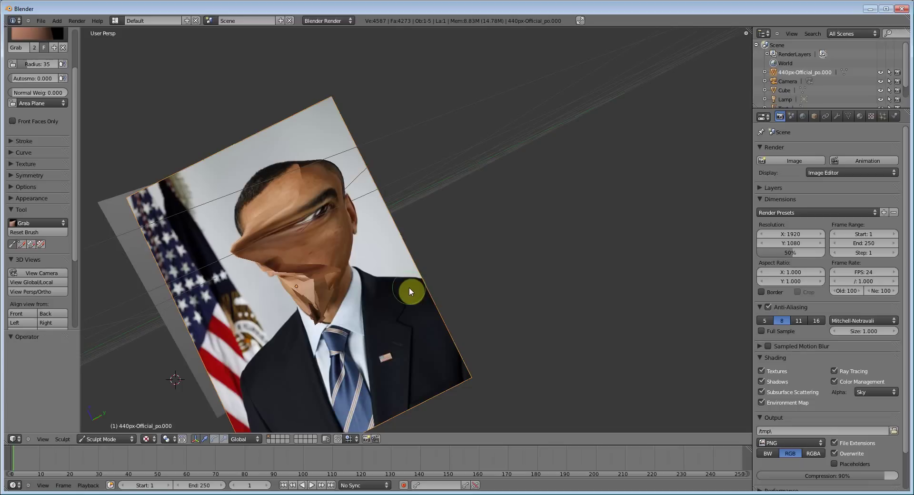
key(ctrl+z)
key(ctrl+z)
key(ctrl+z)
key(ctrl+z)
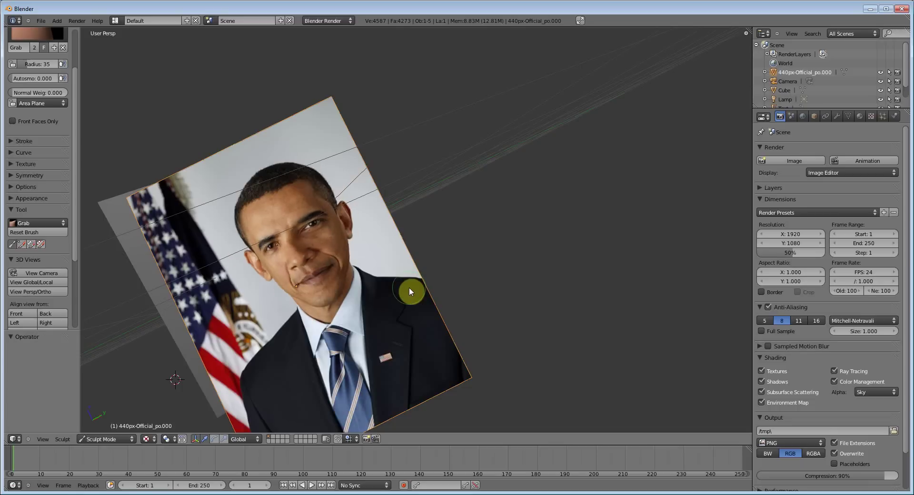
- Undo the last mesh change in Edit Mode, return to sculpting, and pull the ear and cheek right
key(Tab)
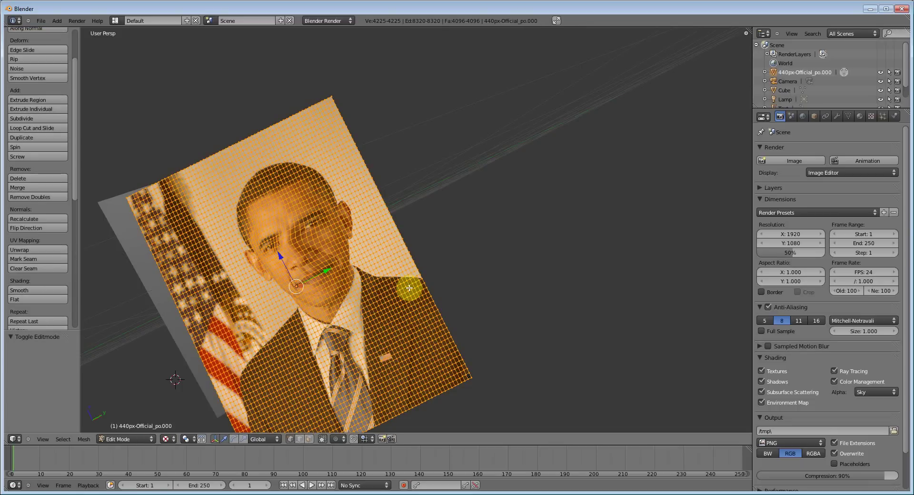
key(ctrl+z)
key(ctrl+z)
key(ctrl+z)
key(Tab)
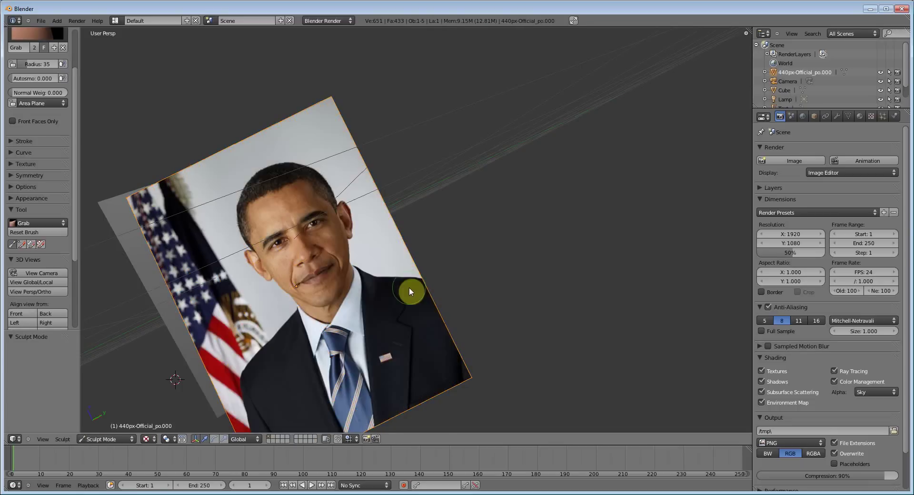
middle_drag(409, 292, 327, 238)
drag(327, 239, 326, 242)
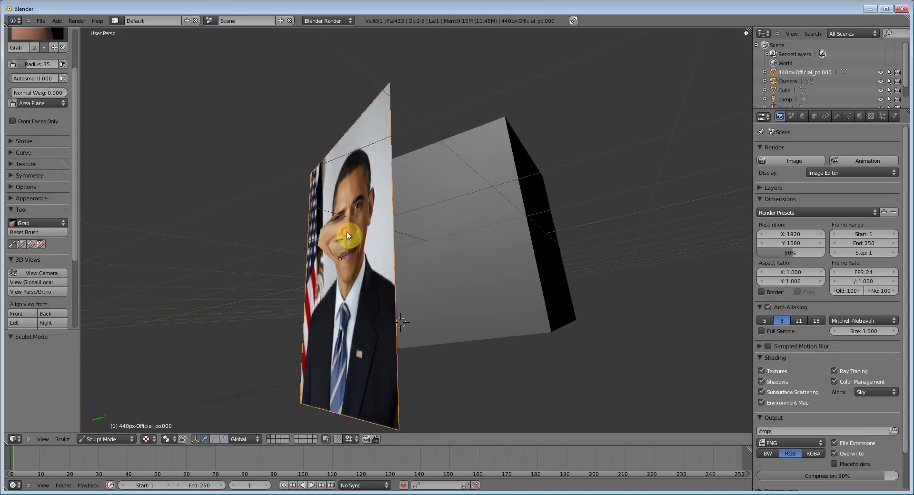
middle_drag(333, 234, 492, 287)
mouse_move(418, 248)
mouse_down()
mouse_move(428, 245)
mouse_move(417, 228)
mouse_up()
- From a frontal view, drag the eye area and bulge the face down-right
middle_drag(429, 232, 336, 238)
mouse_move(335, 238)
mouse_down()
mouse_move(319, 236)
mouse_move(336, 251)
mouse_move(326, 266)
mouse_up()
mouse_move(327, 265)
middle_down()
mouse_move(285, 269)
mouse_move(322, 265)
middle_up()
mouse_move(323, 265)
mouse_down()
mouse_move(353, 285)
mouse_move(337, 306)
mouse_up()
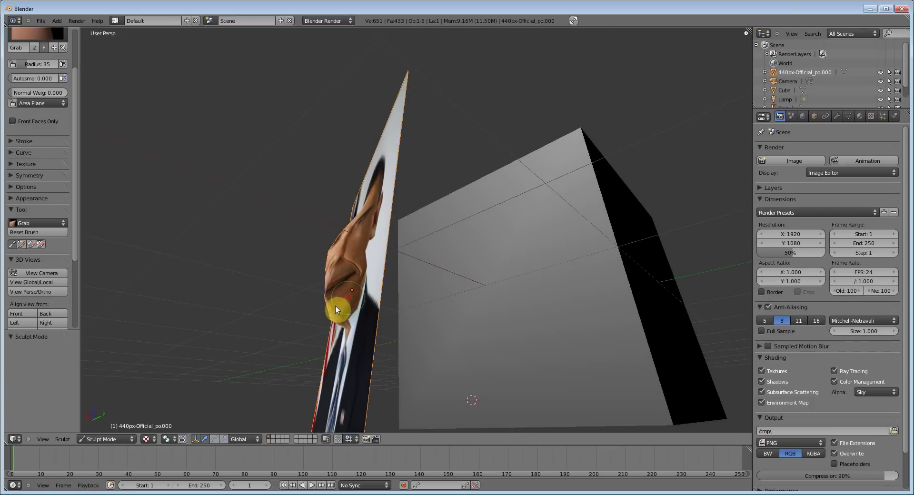
mouse_move(337, 306)
middle_down()
mouse_move(415, 330)
mouse_move(510, 239)
mouse_move(412, 238)
mouse_move(457, 241)
mouse_move(435, 249)
middle_up()
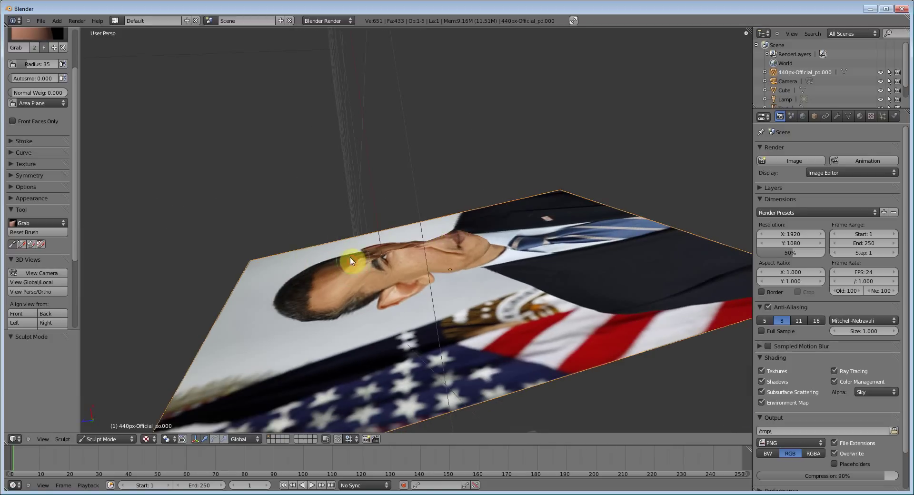
- From tilted views, pull the face geometry leftward and reshape the eye region
middle_drag(353, 261, 515, 262)
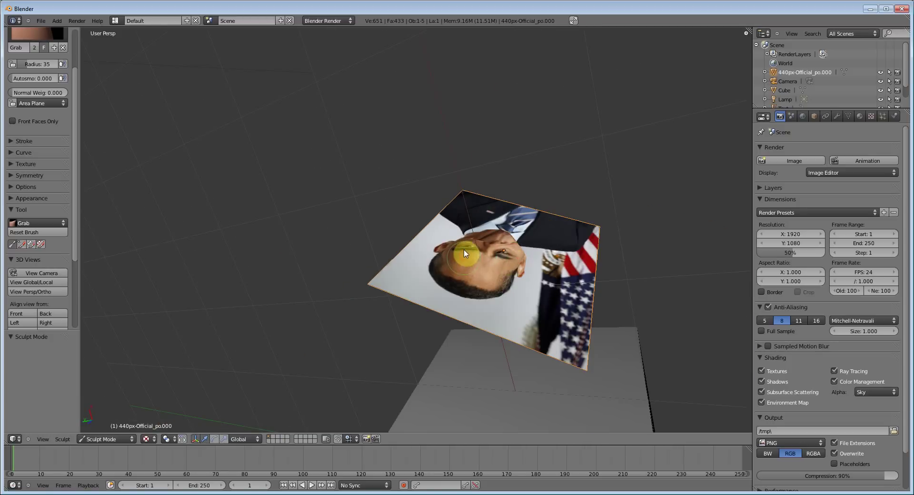
middle_drag(594, 247, 396, 230)
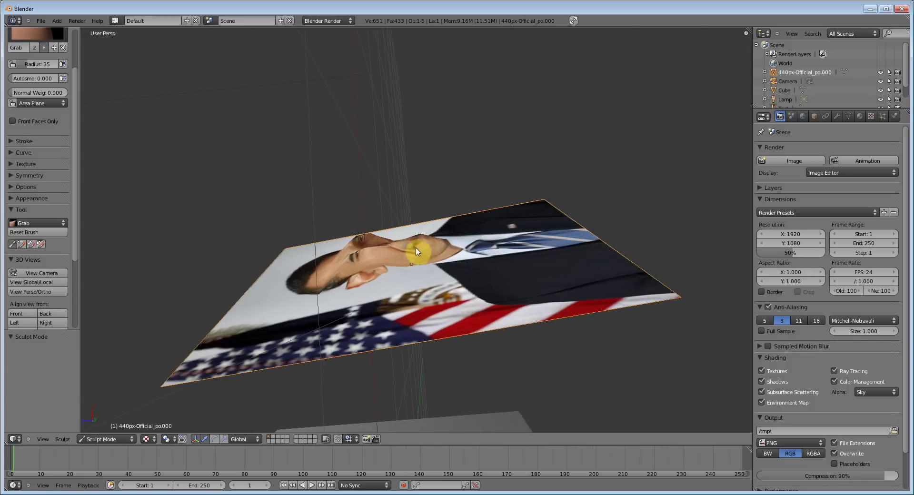
drag(417, 251, 377, 248)
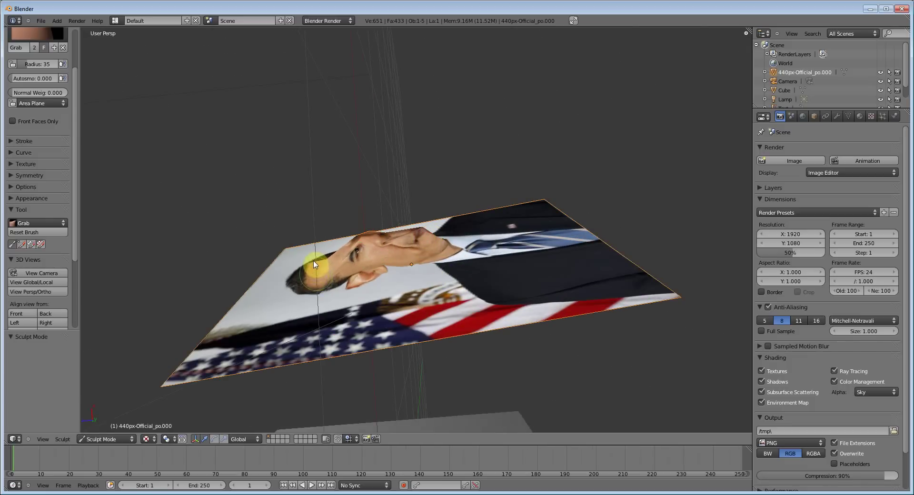
middle_drag(378, 262, 198, 43)
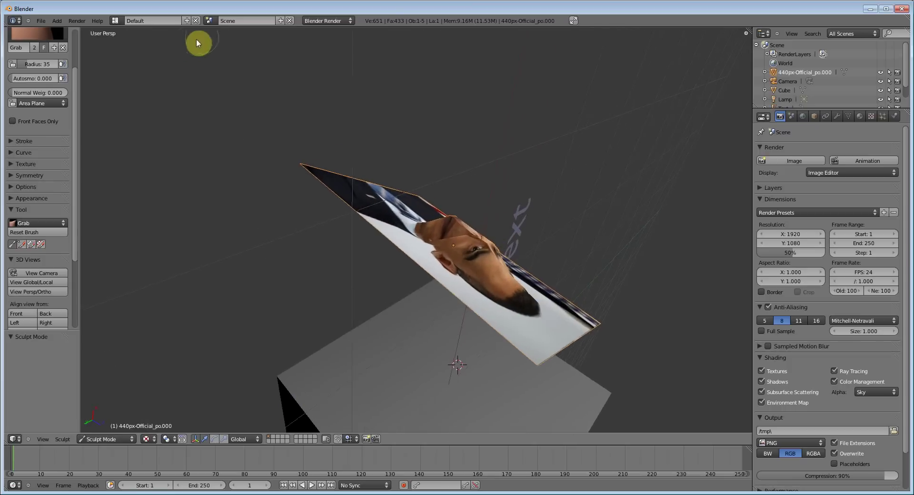
drag(509, 281, 529, 276)
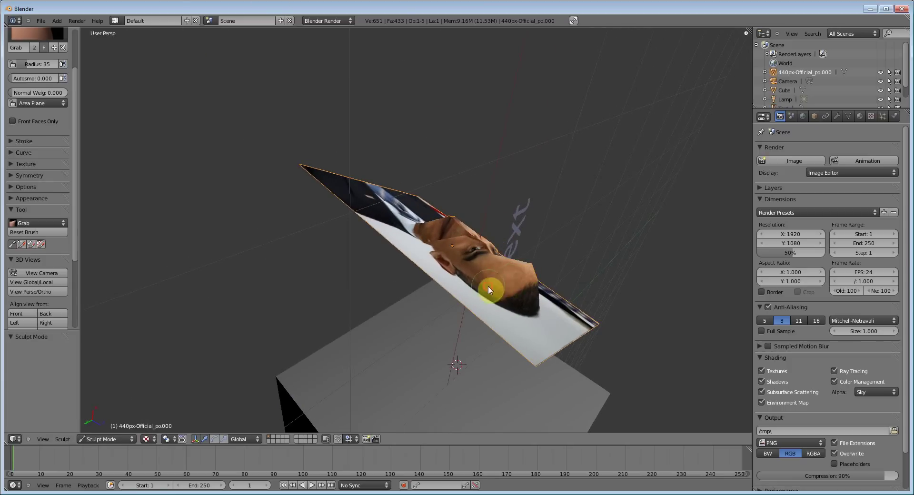
middle_drag(502, 275, 197, 234)
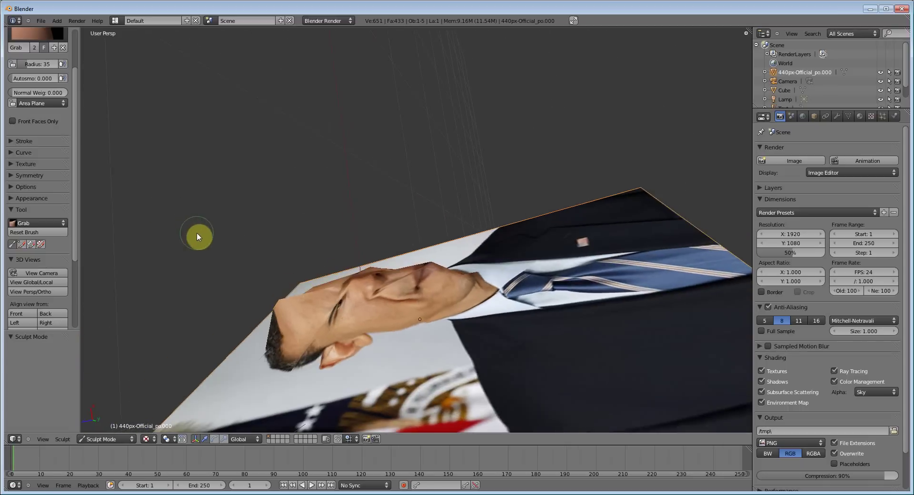
drag(338, 296, 323, 282)
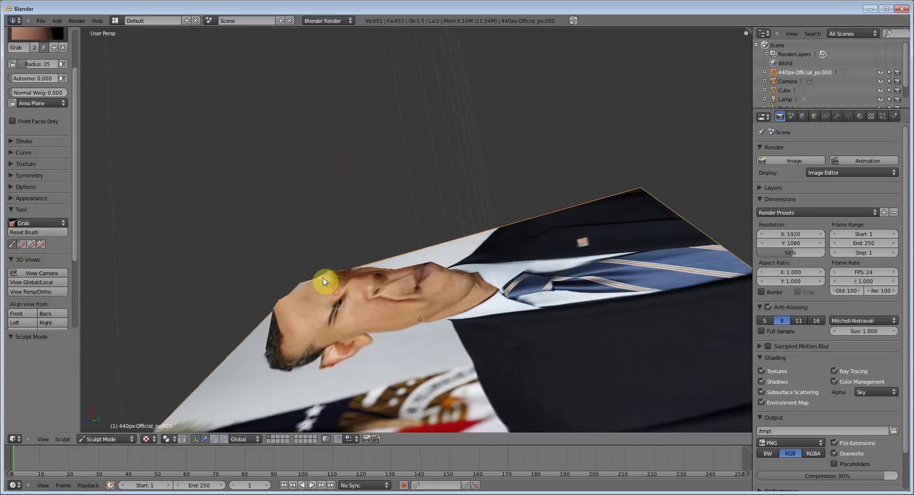
middle_drag(323, 282, 302, 375)
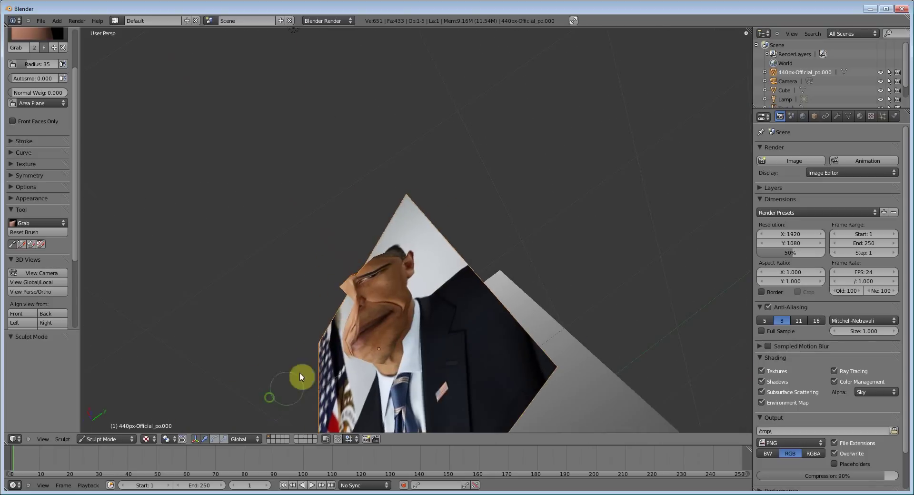
- Grab-sculpt the forehead, brow and plane edge out of shape, orbiting between strokes
mouse_move(353, 320)
mouse_down()
mouse_move(343, 333)
mouse_move(350, 328)
mouse_up()
mouse_move(350, 328)
middle_down()
mouse_move(423, 316)
mouse_move(418, 239)
middle_up()
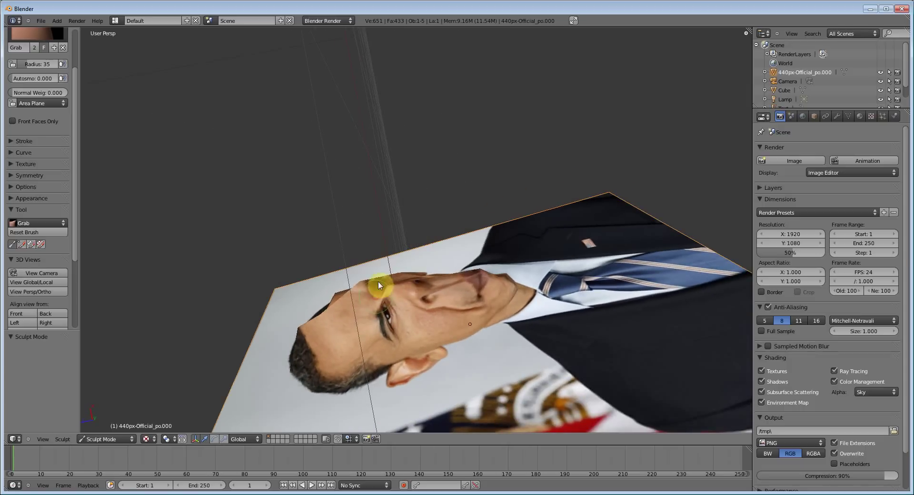
mouse_move(377, 276)
mouse_down()
mouse_move(434, 312)
mouse_move(414, 320)
mouse_move(407, 304)
mouse_up()
mouse_move(406, 304)
middle_down()
mouse_move(286, 343)
mouse_move(299, 370)
mouse_move(247, 416)
mouse_move(212, 353)
mouse_move(188, 346)
mouse_move(408, 321)
mouse_move(433, 272)
mouse_move(524, 293)
middle_up()
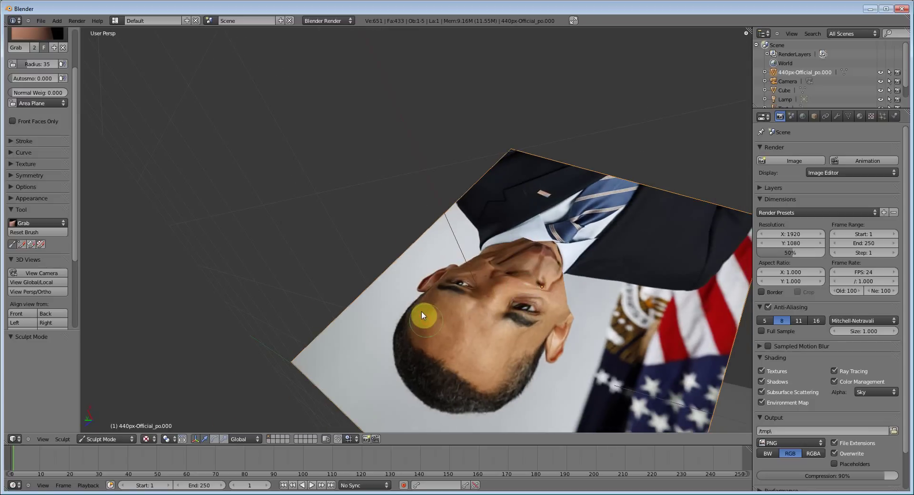
middle_drag(423, 314, 429, 323)
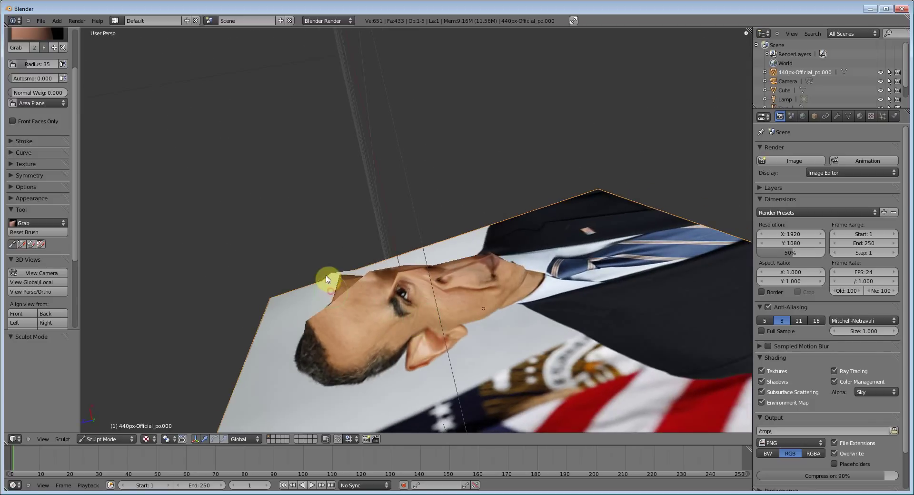
mouse_move(334, 273)
mouse_down()
mouse_move(347, 279)
mouse_move(341, 267)
mouse_up()
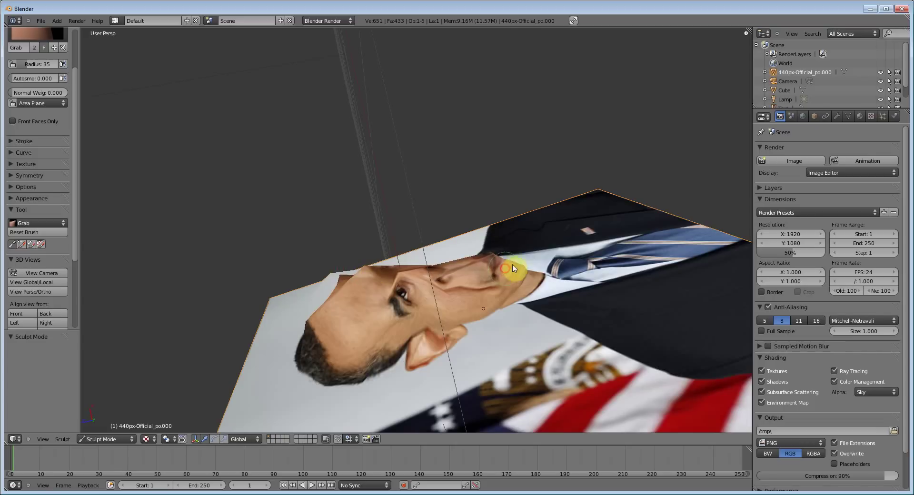
- Pull the chin, neck and jaw out of place while orbiting to closer angles
mouse_move(514, 268)
mouse_down()
mouse_move(500, 250)
mouse_move(505, 277)
mouse_up()
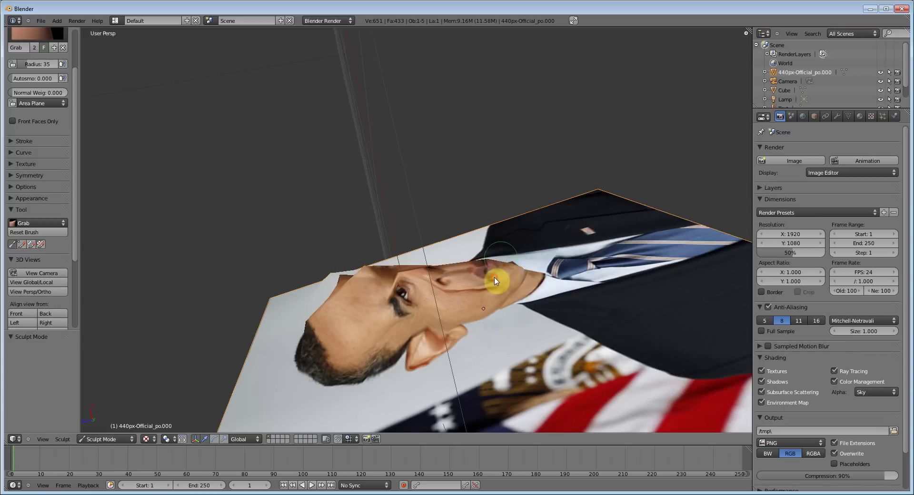
mouse_move(495, 281)
middle_down()
mouse_move(408, 313)
mouse_move(317, 387)
mouse_move(216, 336)
mouse_move(400, 330)
mouse_move(453, 253)
middle_up()
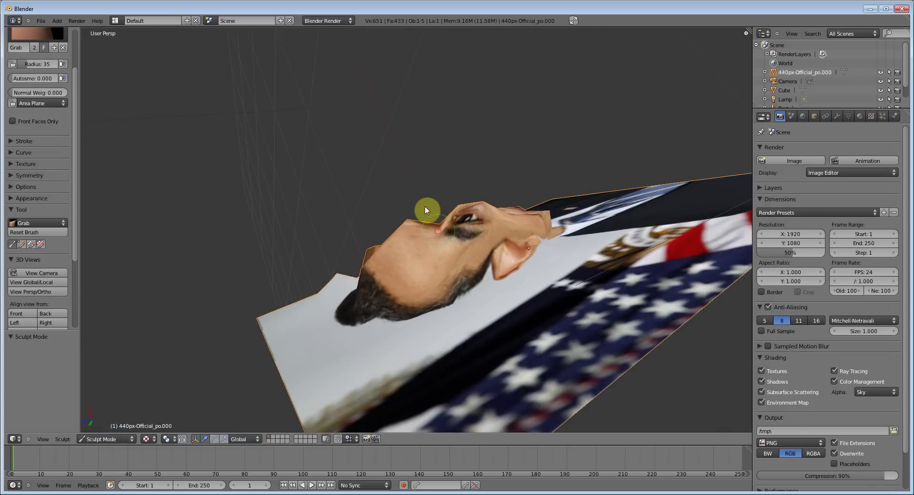
middle_drag(379, 255, 506, 310)
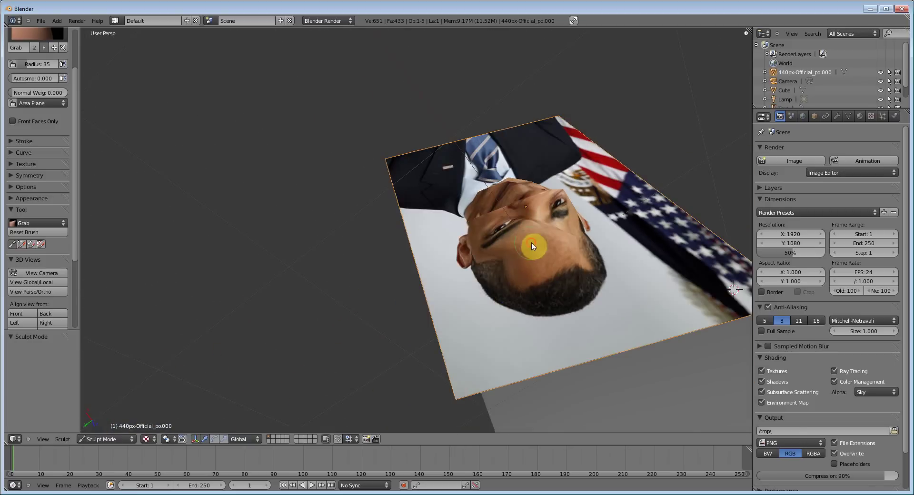
middle_drag(526, 220, 375, 347)
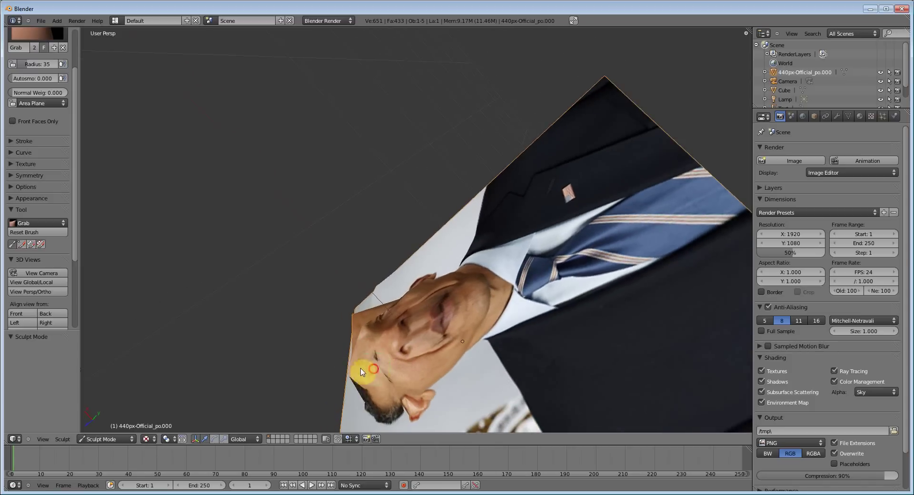
drag(361, 372, 347, 368)
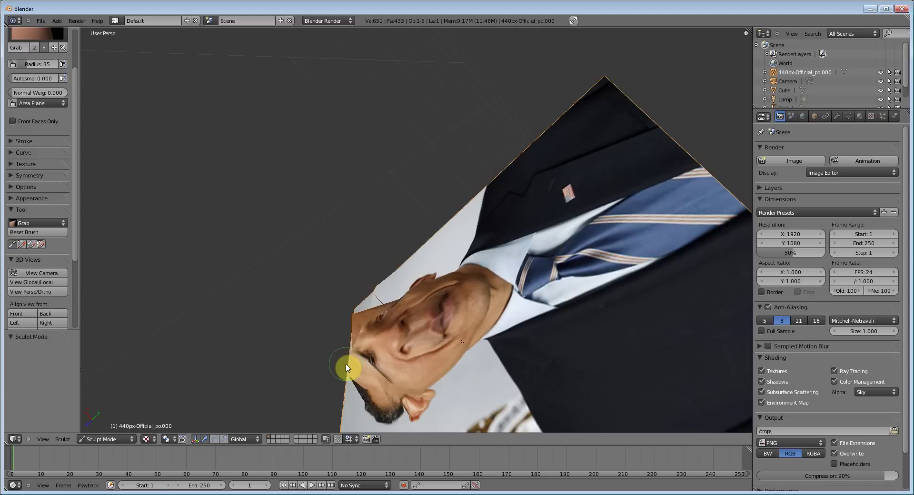
- Zoom out and place the 3D cursor in empty space beside the photo plane
scroll(346, 368, down, 6)
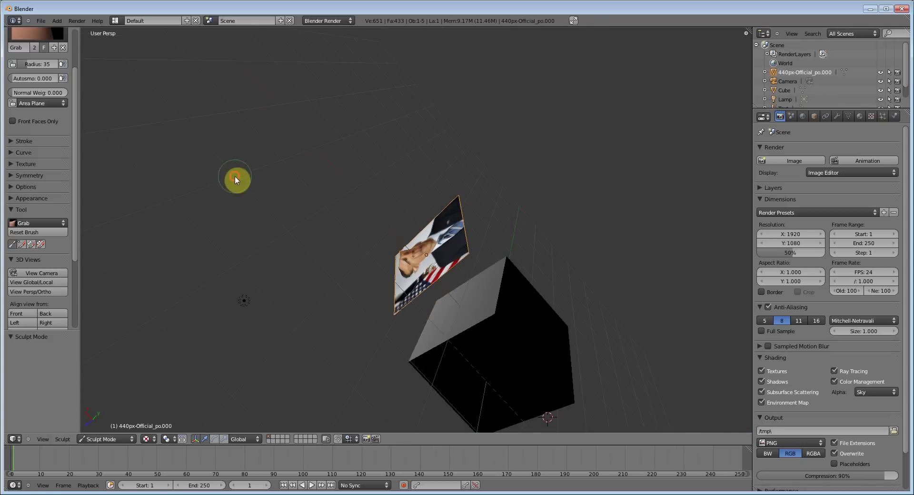
click(41, 20)
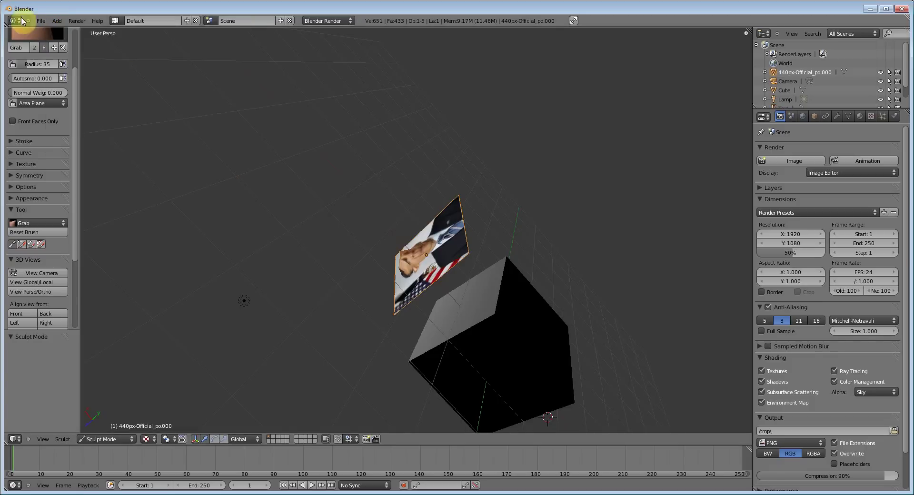
click(57, 21)
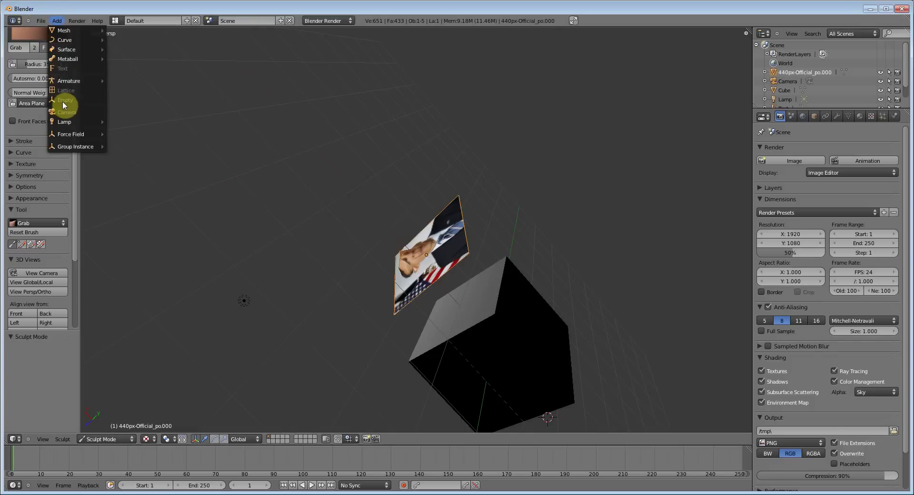
key(Tab)
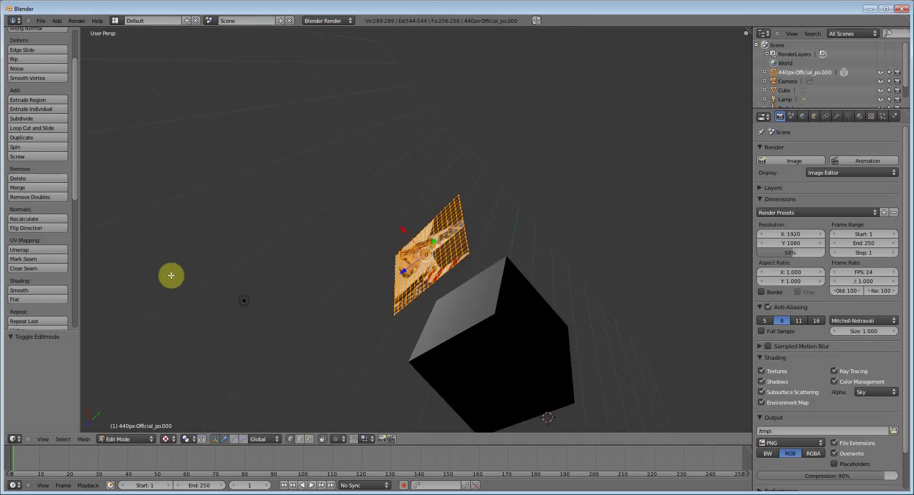
click(235, 192)
- Return to Object Mode and add a new 3D text object at the cursor
click(62, 20)
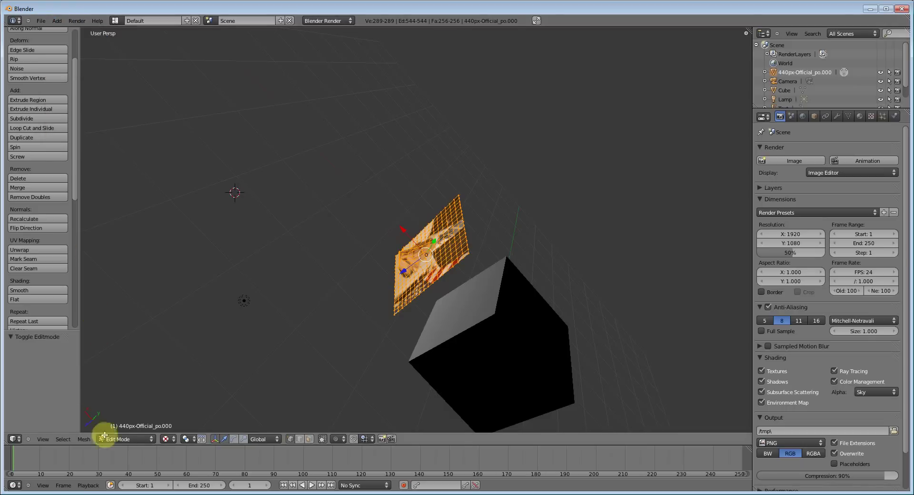
click(118, 439)
click(109, 432)
click(57, 21)
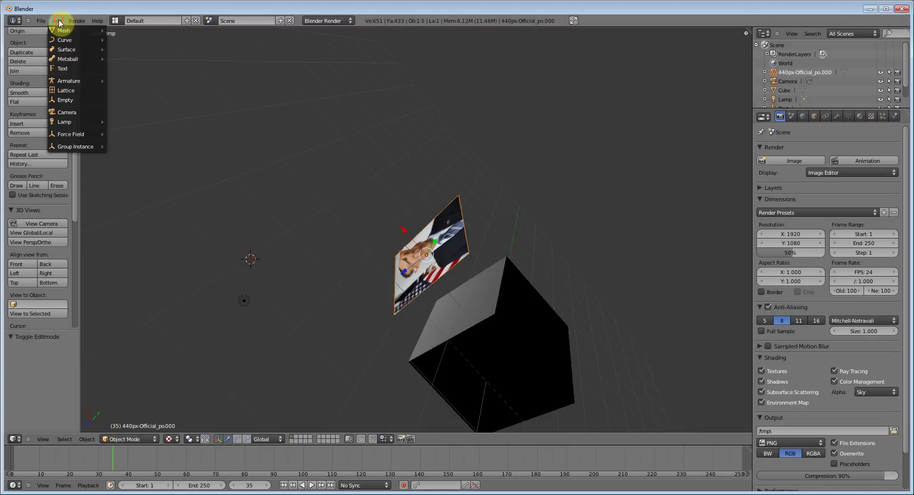
click(62, 68)
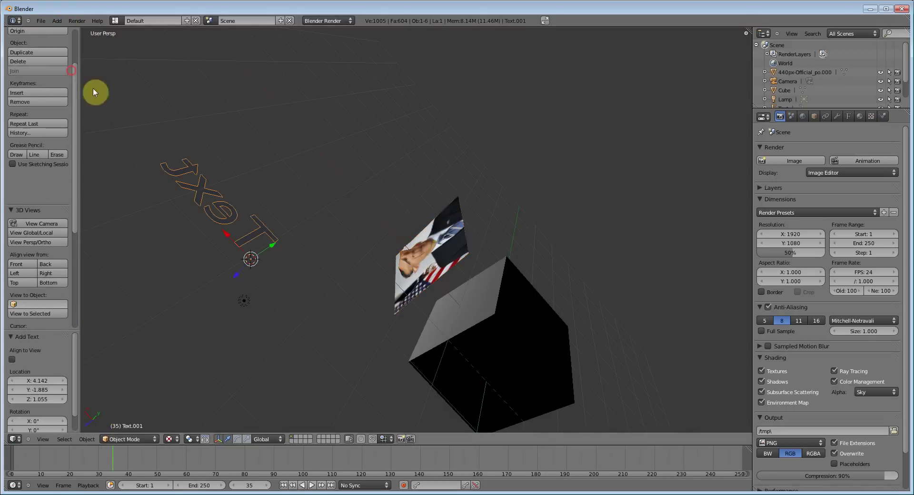
middle_drag(230, 309, 375, 238)
- Edit the new text object, replacing the default 'Text' with 'Dieahero.net'
key(Tab)
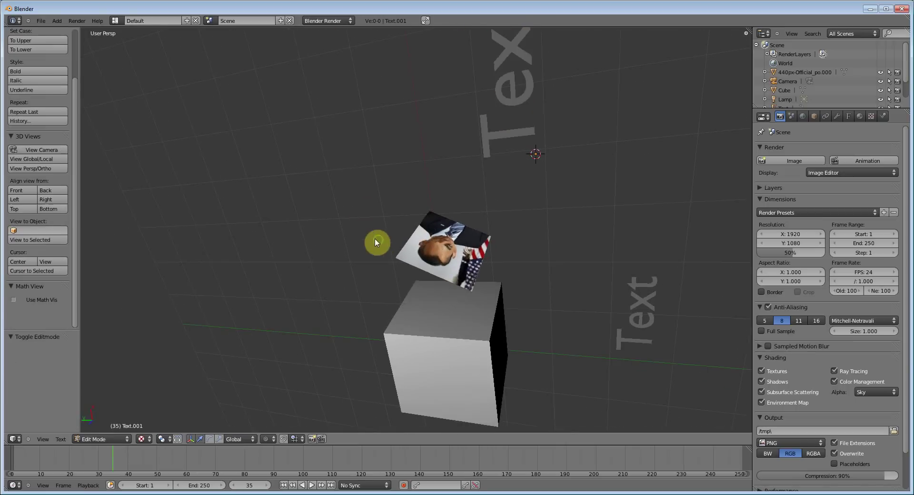
key(Tab)
key(Tab)
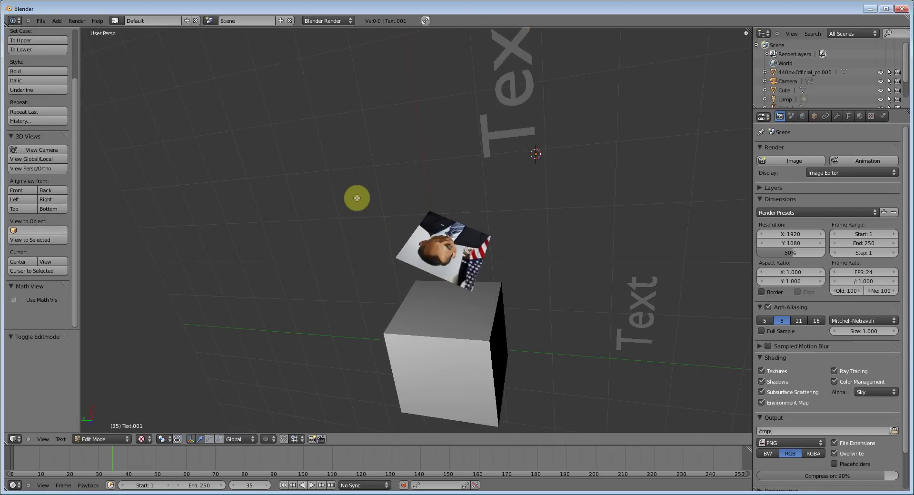
key(BackSpace)
key(BackSpace)
key(BackSpace)
key(BackSpace)
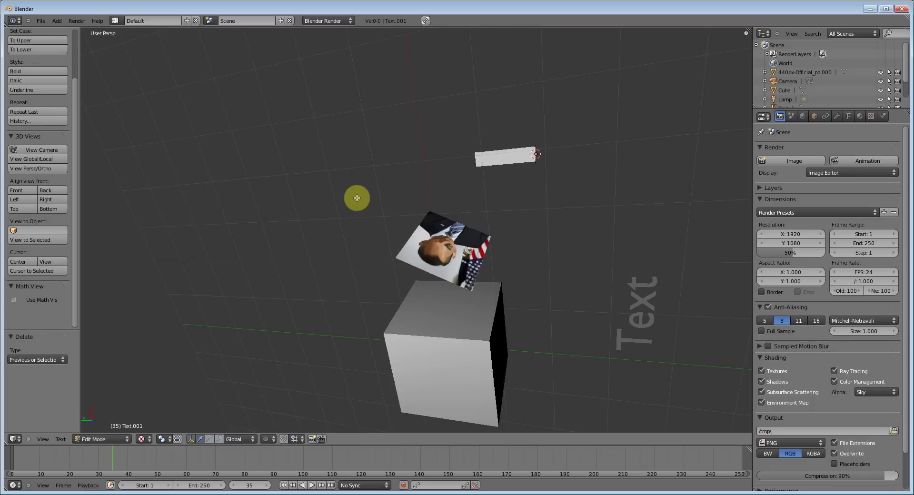
text(Die)
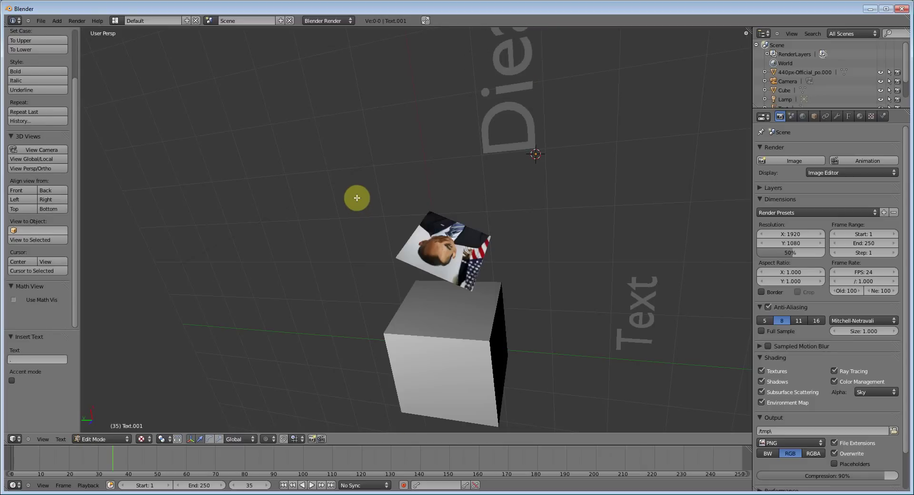
- Zoom and orbit to an oblique view of the text, cube and sculpted plane
scroll(357, 196, down, 5)
middle_drag(357, 184, 349, 224)
scroll(353, 246, down, 3)
scroll(351, 202, up, 6)
scroll(349, 227, down, 5)
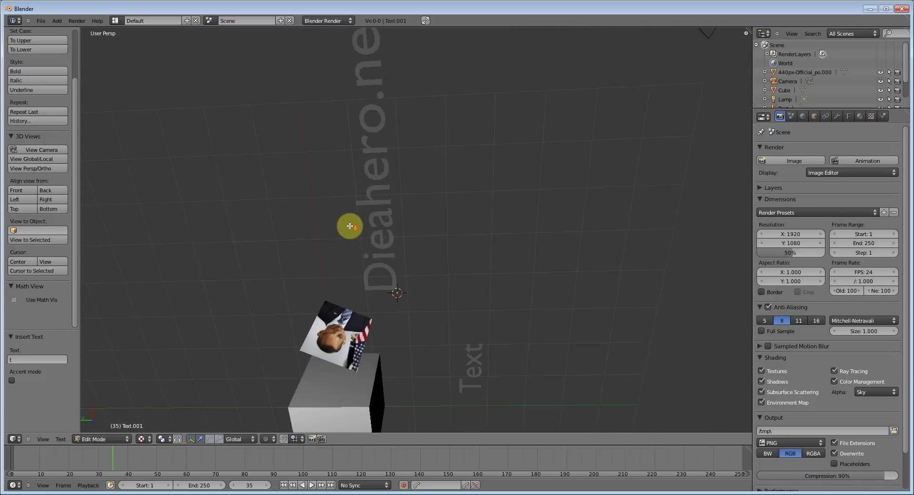
scroll(347, 225, up, 3)
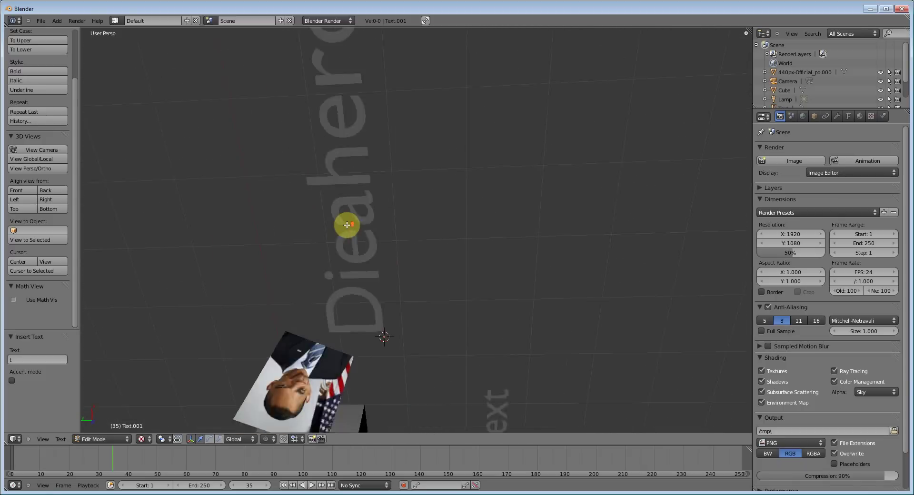
scroll(347, 226, down, 3)
middle_drag(349, 225, 260, 210)
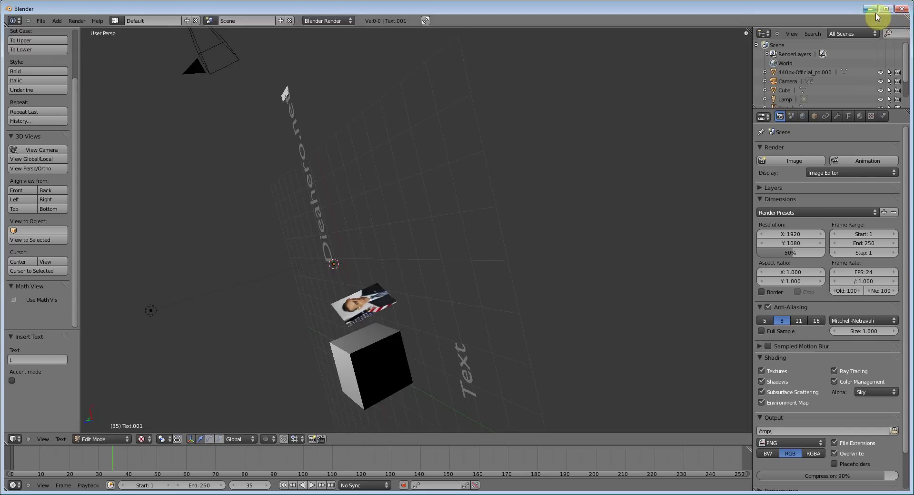